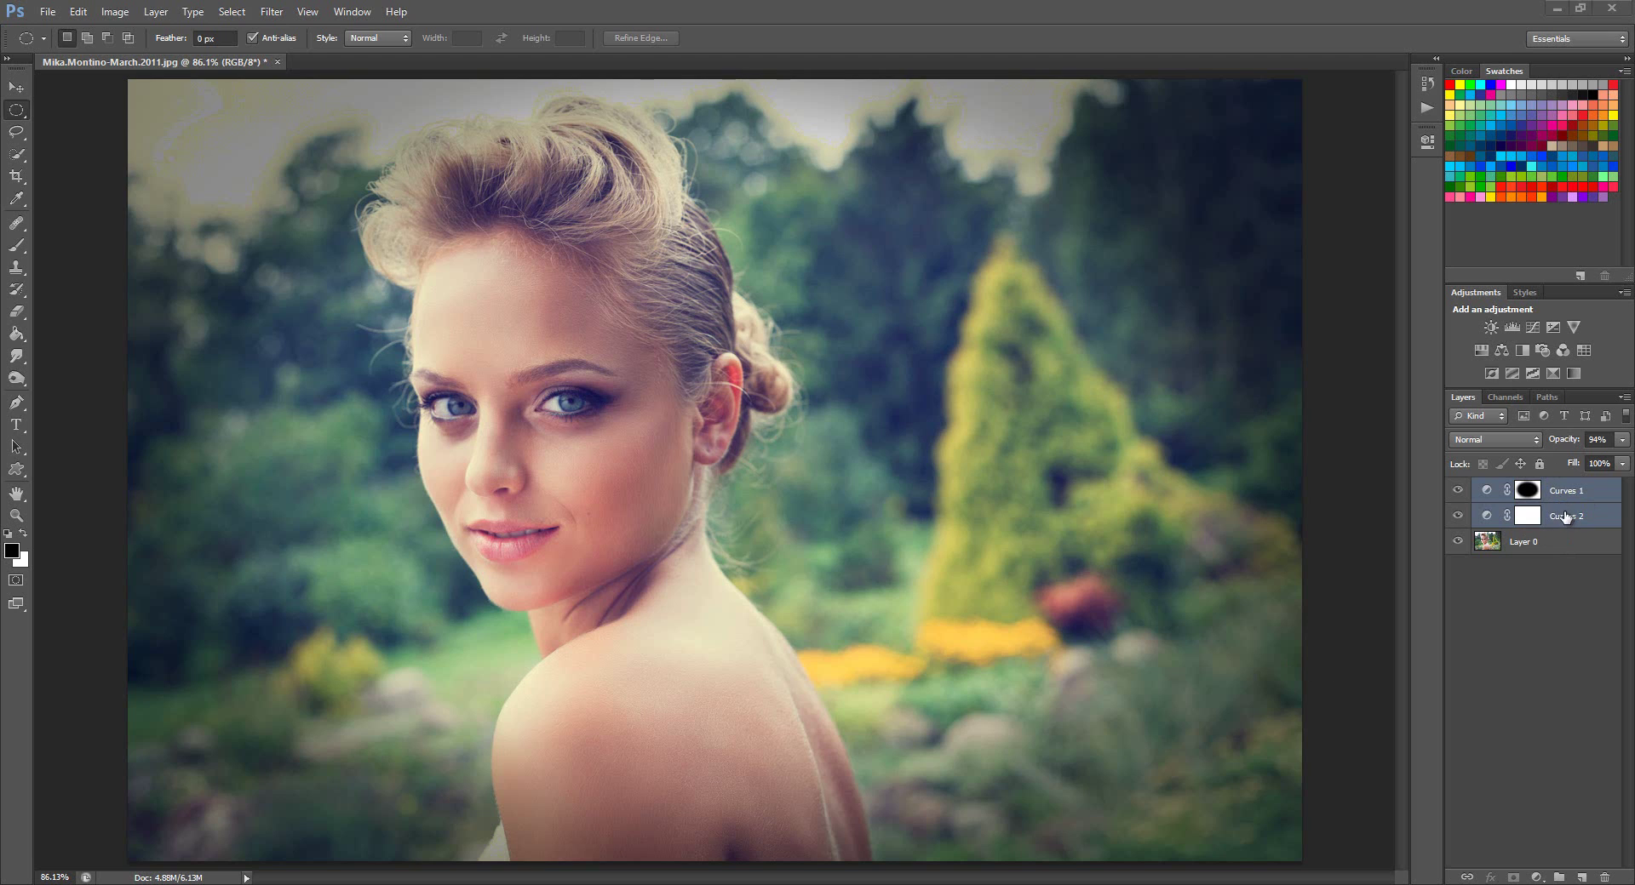
Delete the Curves 1 and Curves 2 layers and add a Gradient Map adjustment layer
{"action": "left_click_drag", "start_coordinate": [1564, 509], "coordinate": [1588, 839]}
{"action": "left_click_drag", "start_coordinate": [1576, 516], "coordinate": [1601, 877]}
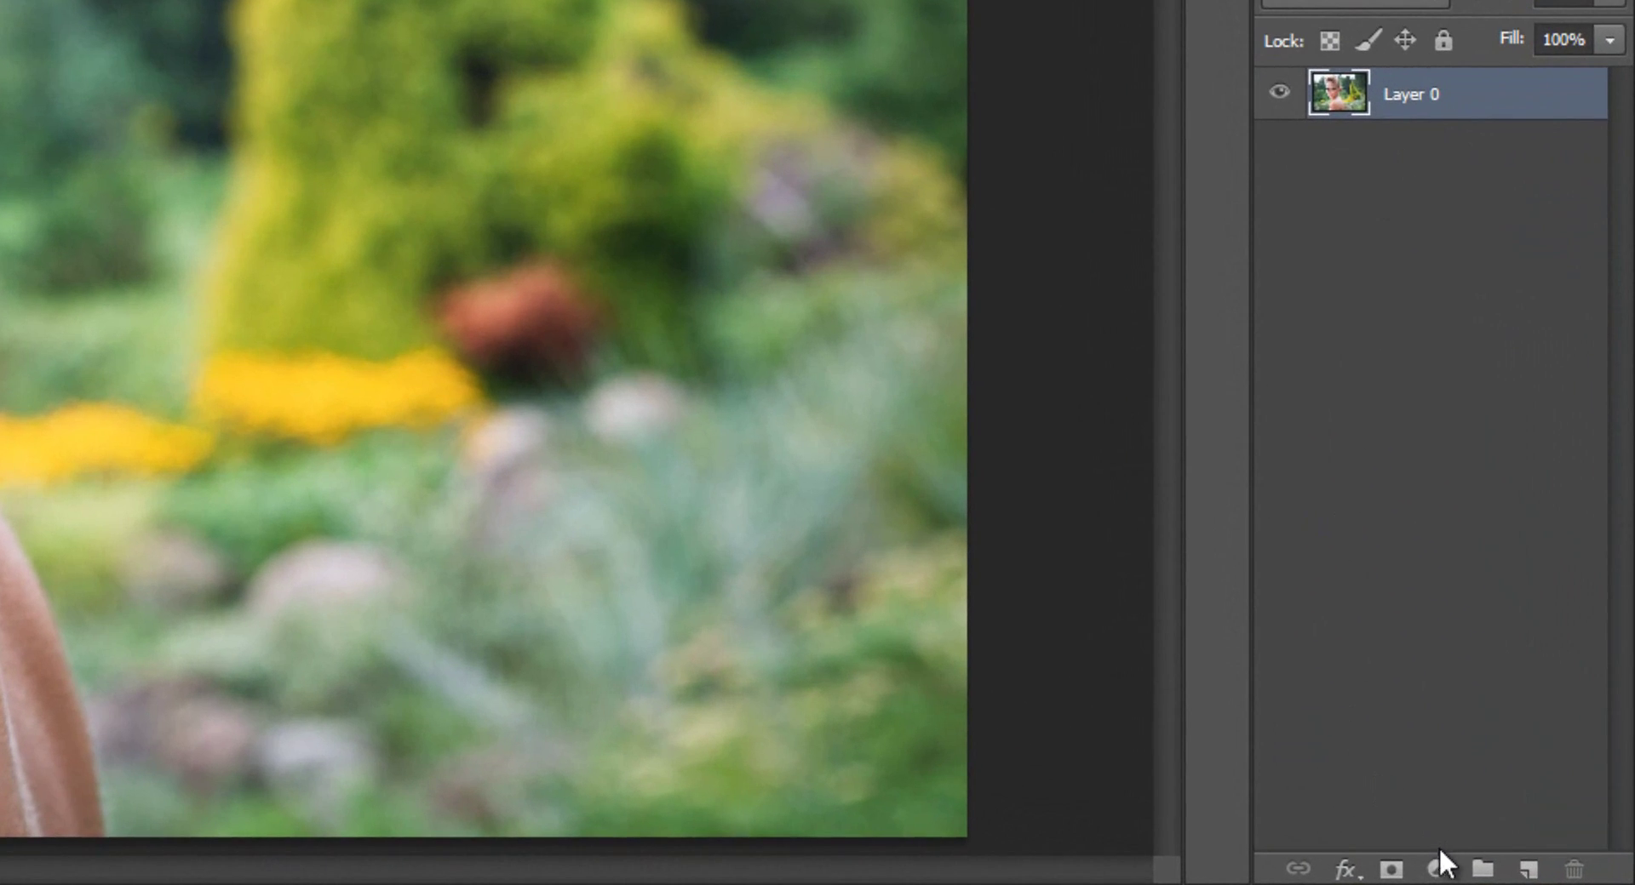
{"action": "left_click", "coordinate": [1438, 867]}
{"action": "left_click", "coordinate": [1438, 805]}
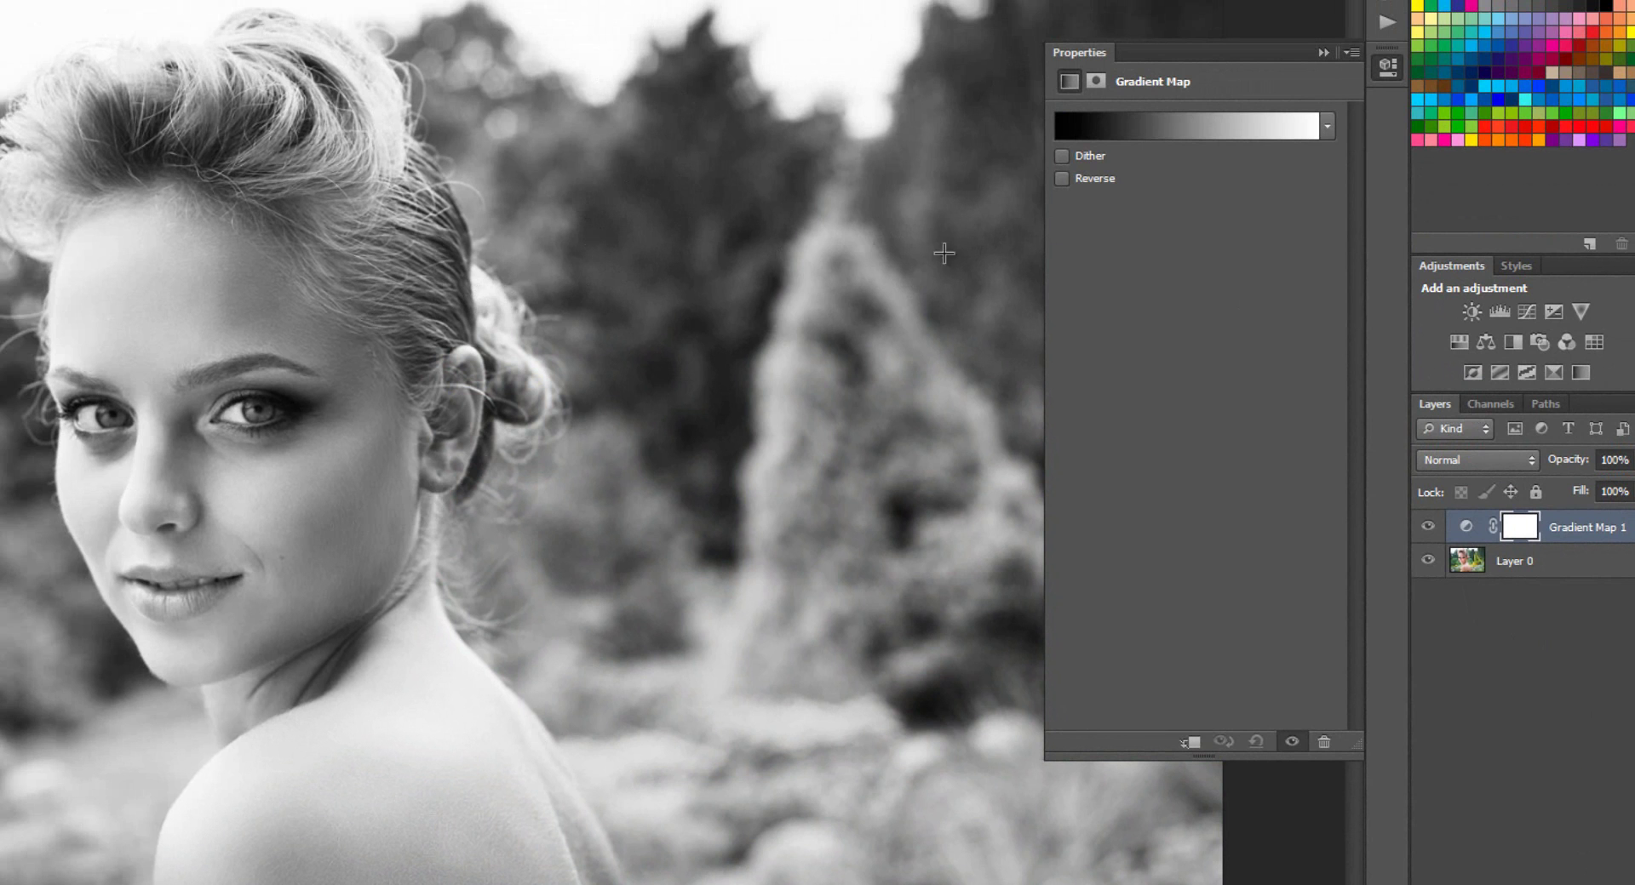
Append the Color Harmonies 1 gradients and apply the Red, Violet, Yellow-Green gradient
{"action": "left_click", "coordinate": [1327, 128]}
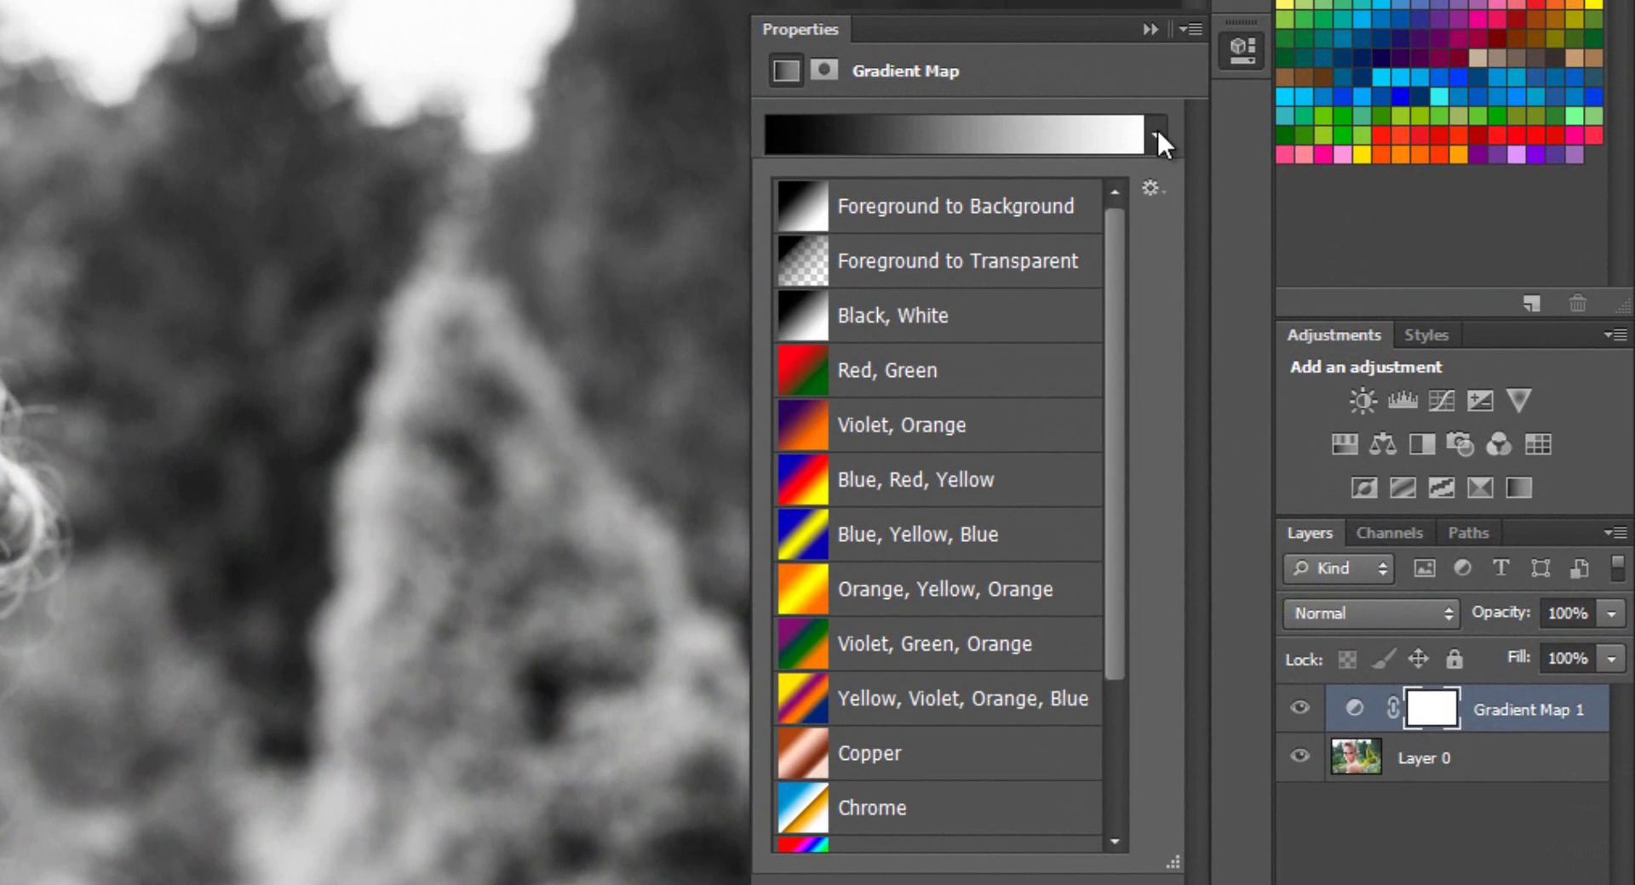
{"action": "left_click", "coordinate": [1151, 187]}
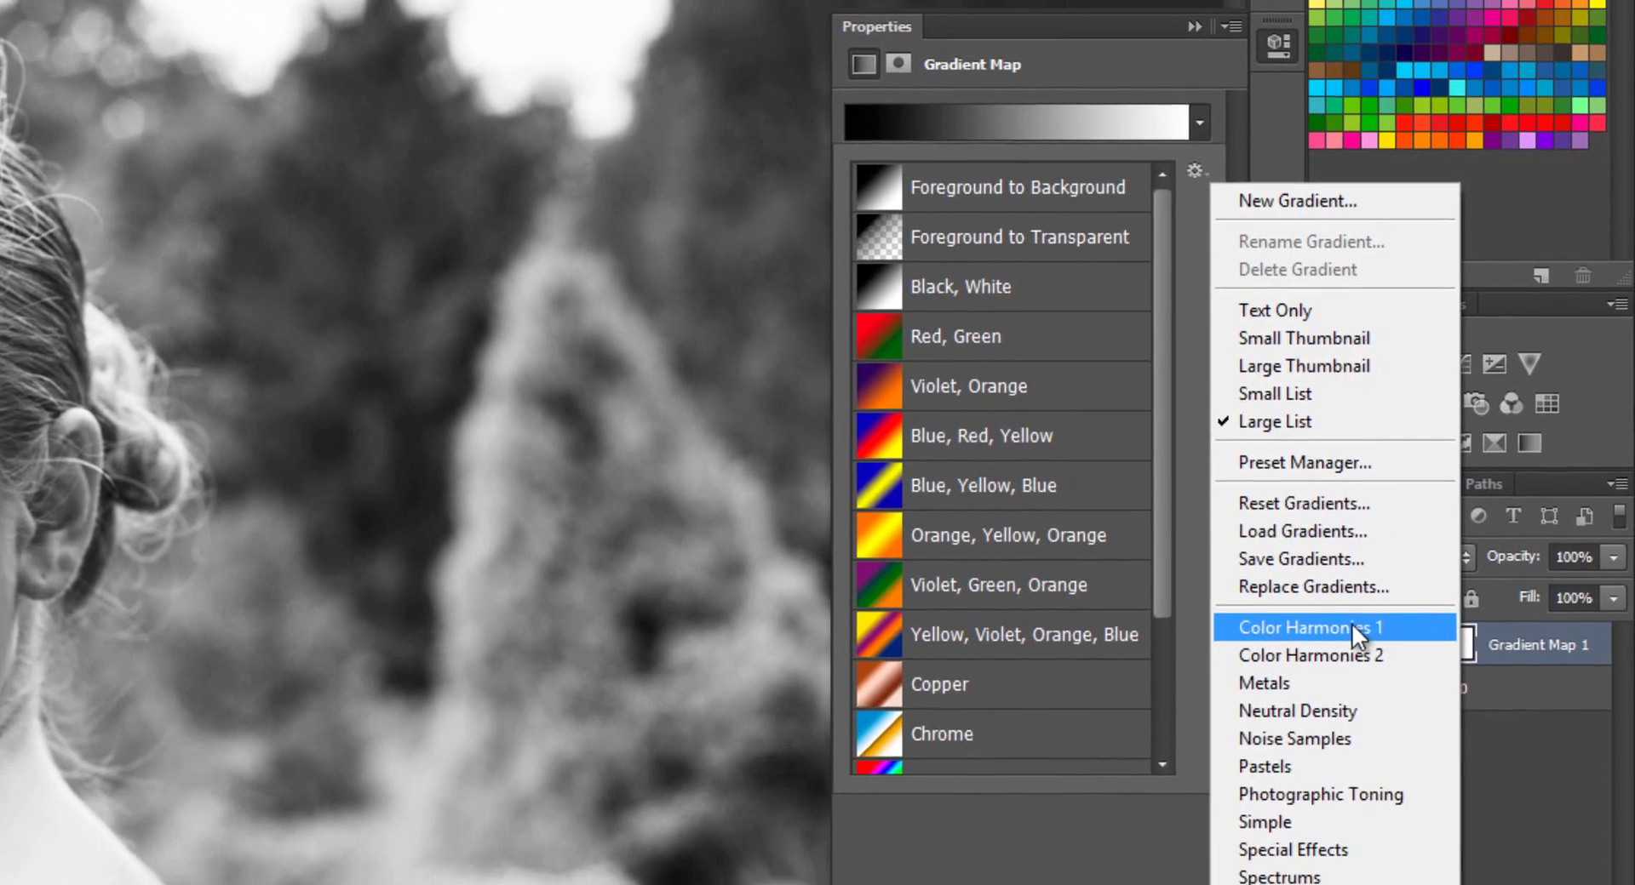
{"action": "left_click", "coordinate": [1328, 688]}
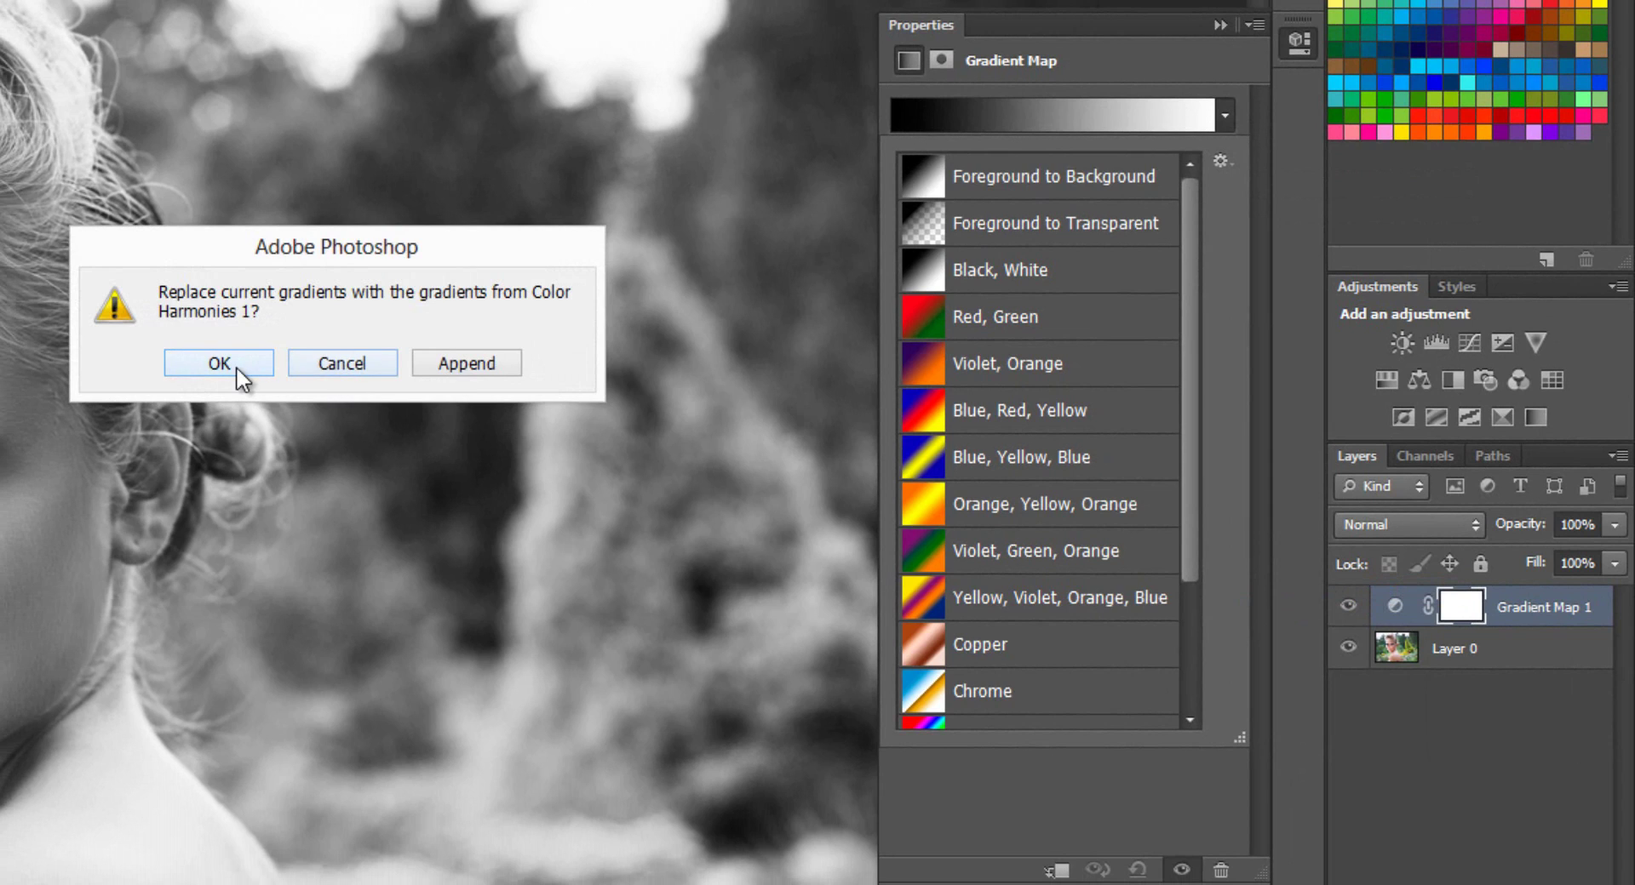
{"action": "left_click", "coordinate": [481, 368]}
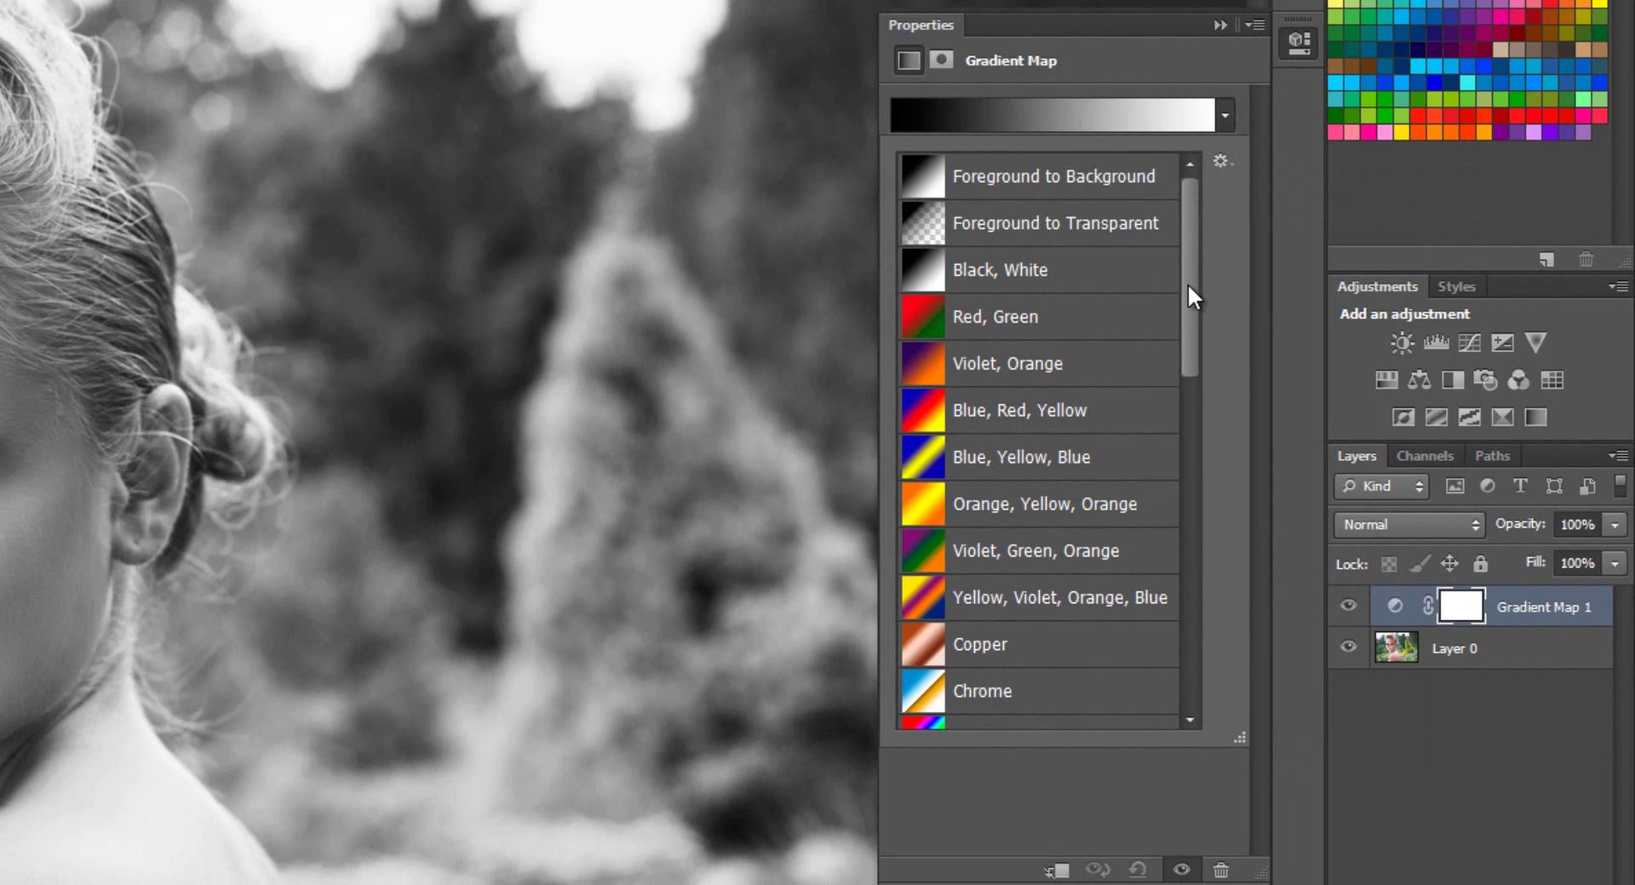
{"action": "left_click_drag", "start_coordinate": [1190, 288], "coordinate": [1190, 590]}
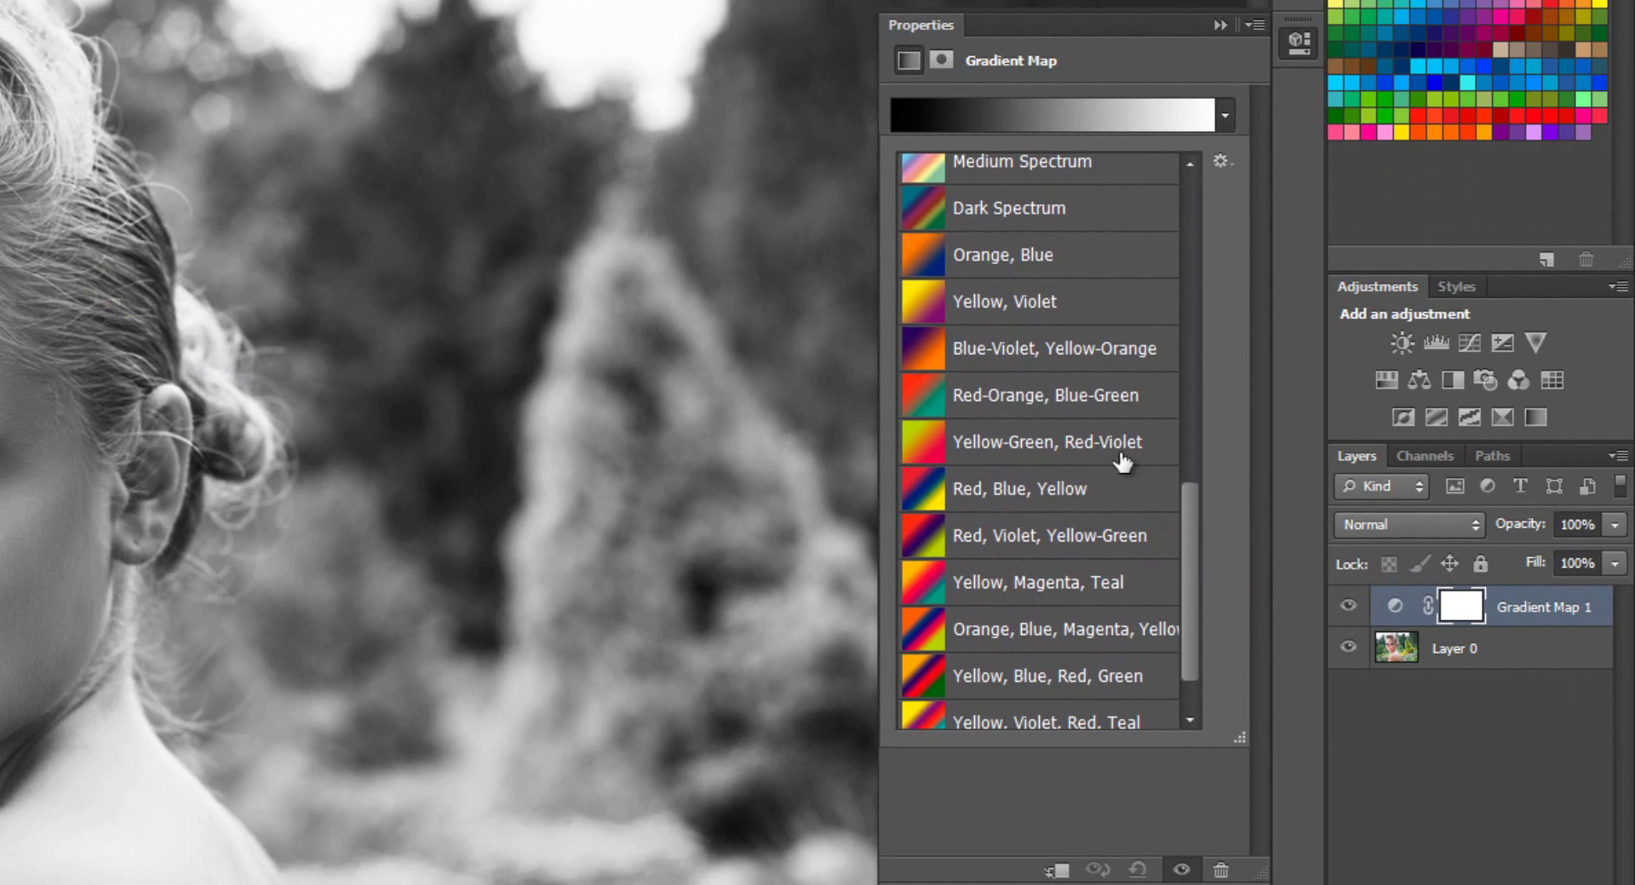
{"action": "left_click", "coordinate": [1035, 537]}
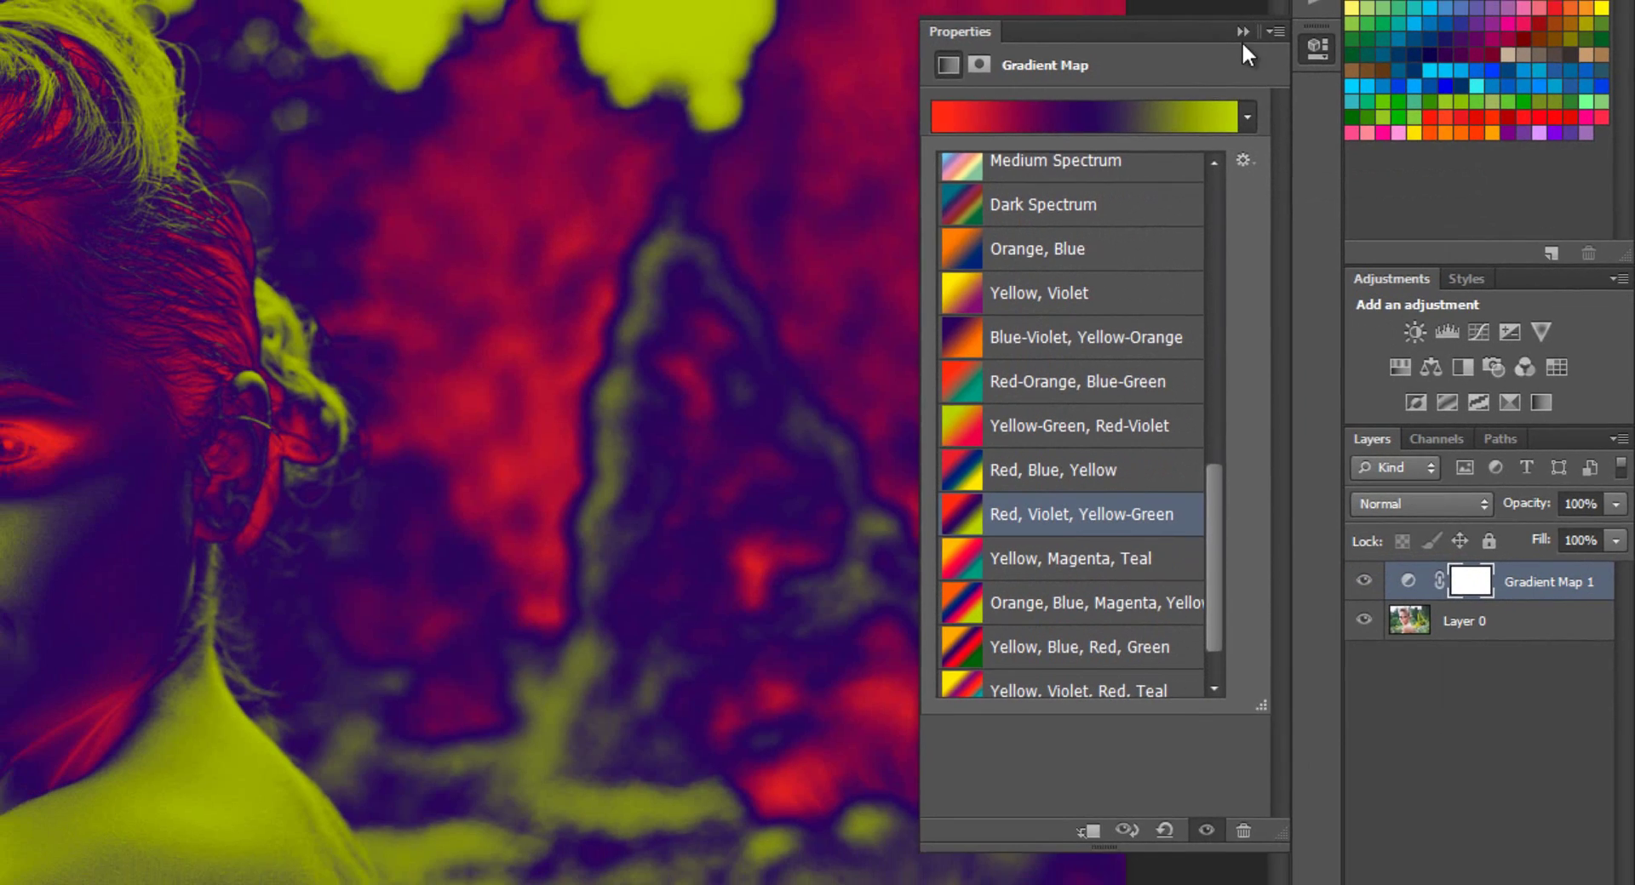
{"action": "left_click", "coordinate": [1220, 24]}
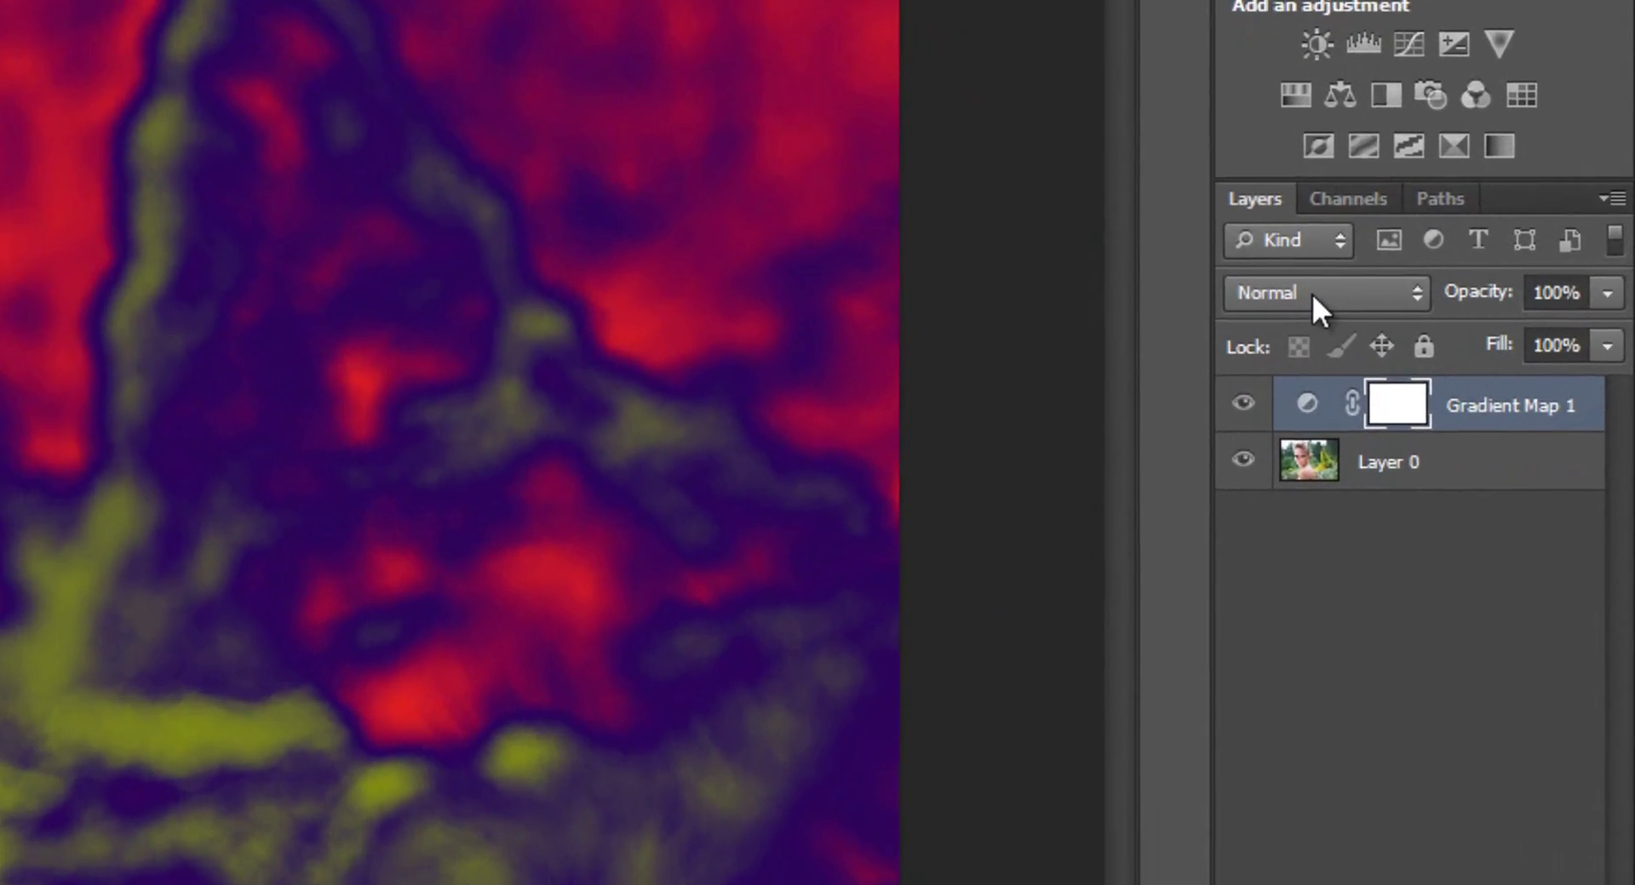
Switch Gradient Map 1 to Soft Light blending and lower its opacity to about 45%
{"action": "left_click", "coordinate": [1476, 399]}
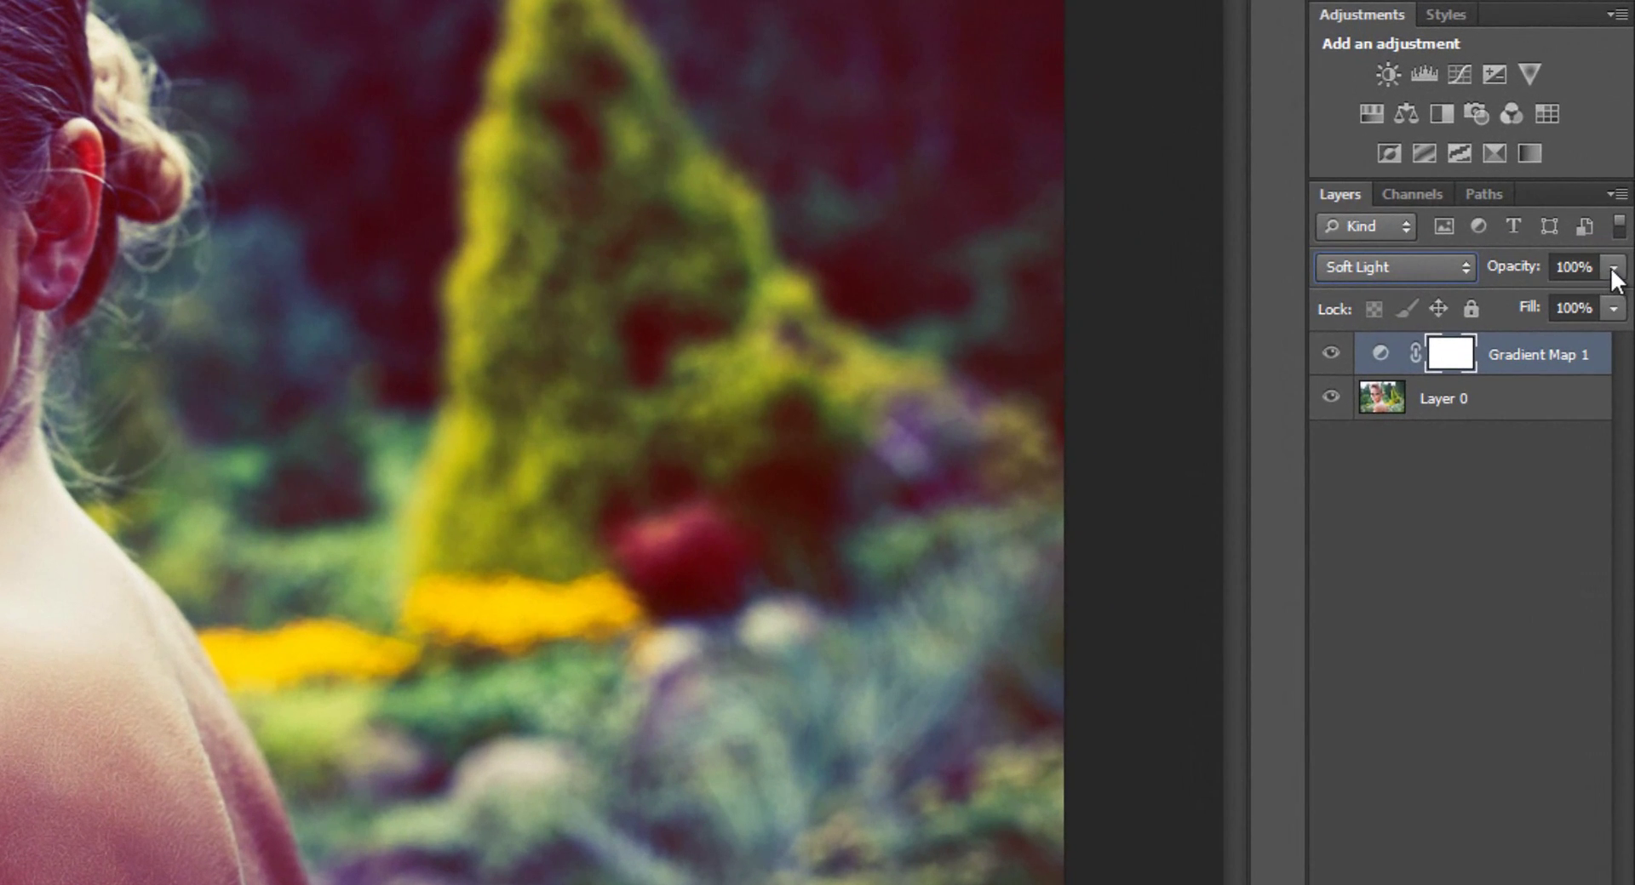
{"action": "left_click", "coordinate": [1615, 317]}
{"action": "left_click_drag", "start_coordinate": [1610, 331], "coordinate": [1589, 333]}
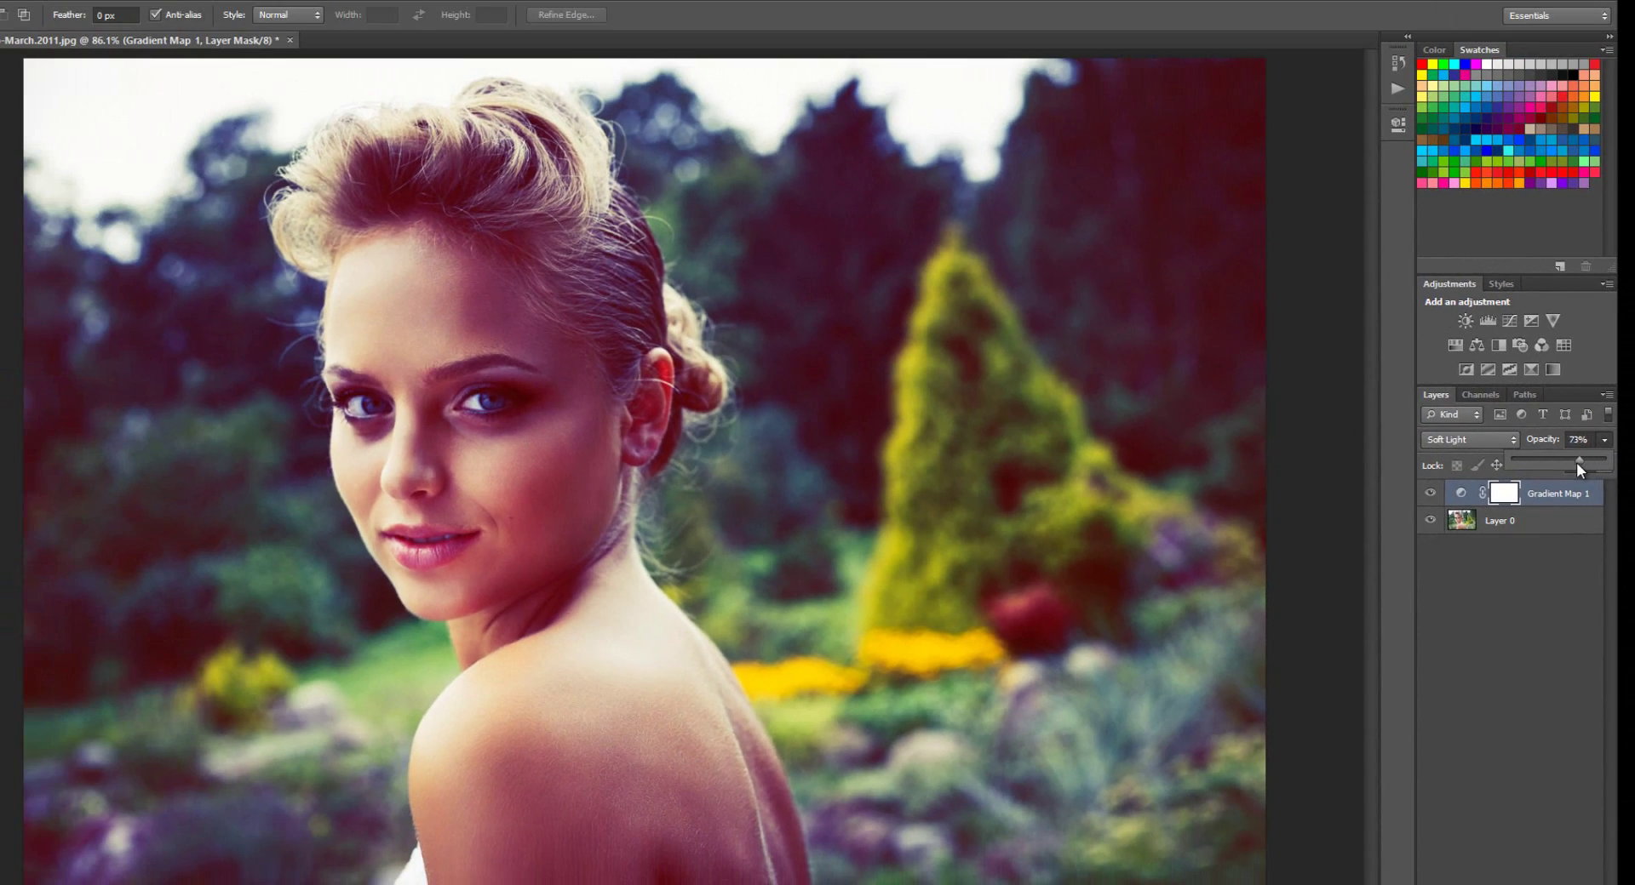
{"action": "left_click_drag", "start_coordinate": [1576, 462], "coordinate": [1570, 463]}
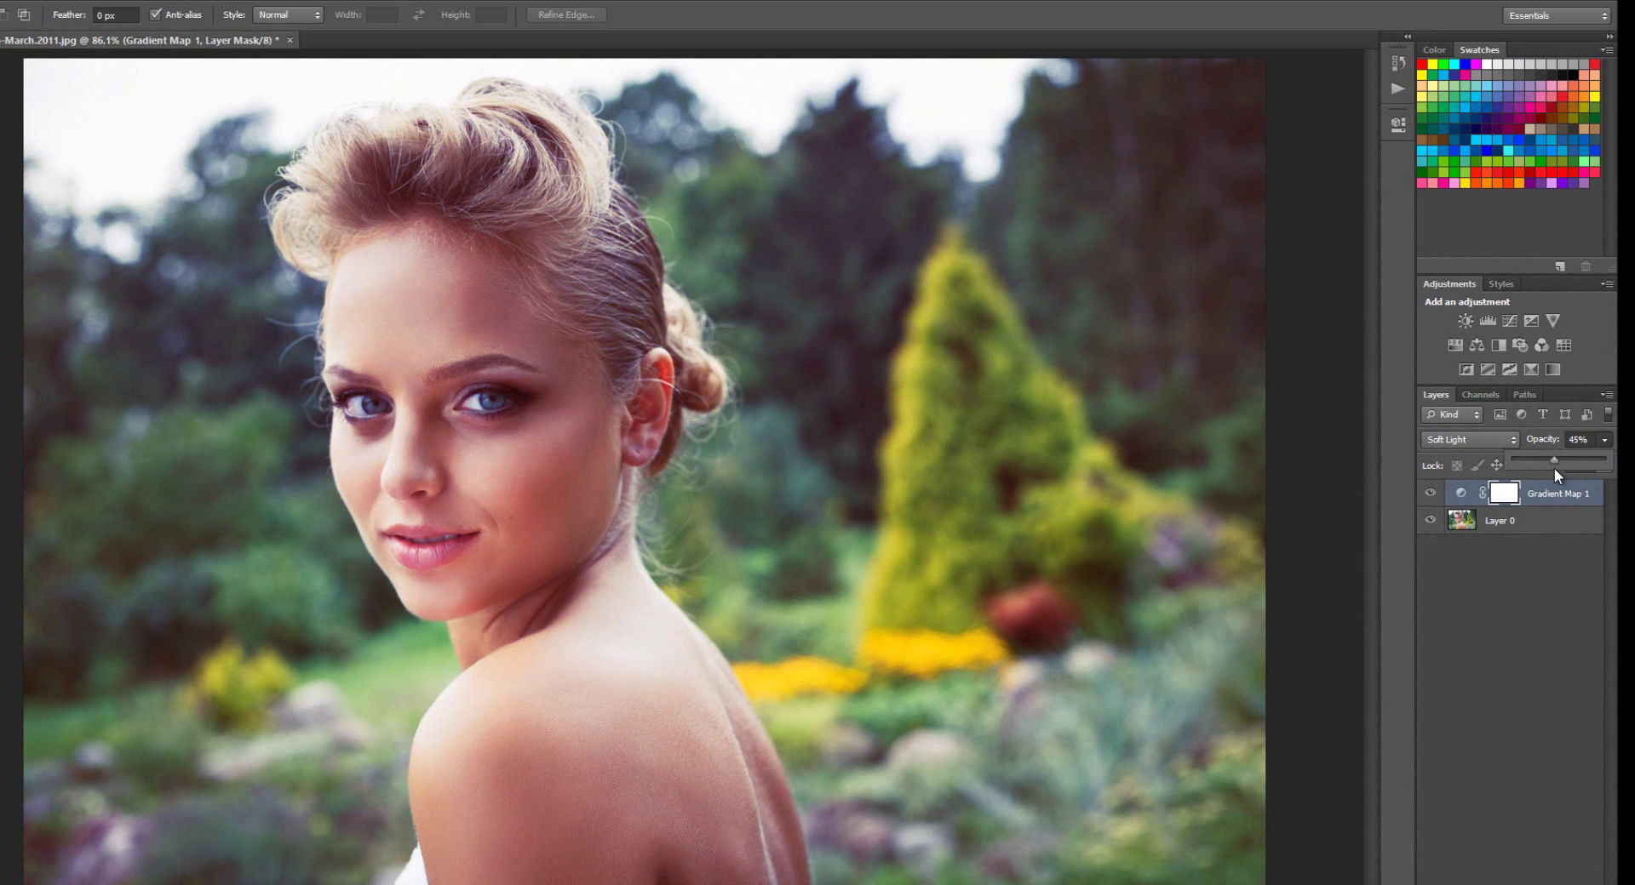
{"action": "left_click", "coordinate": [1525, 599]}
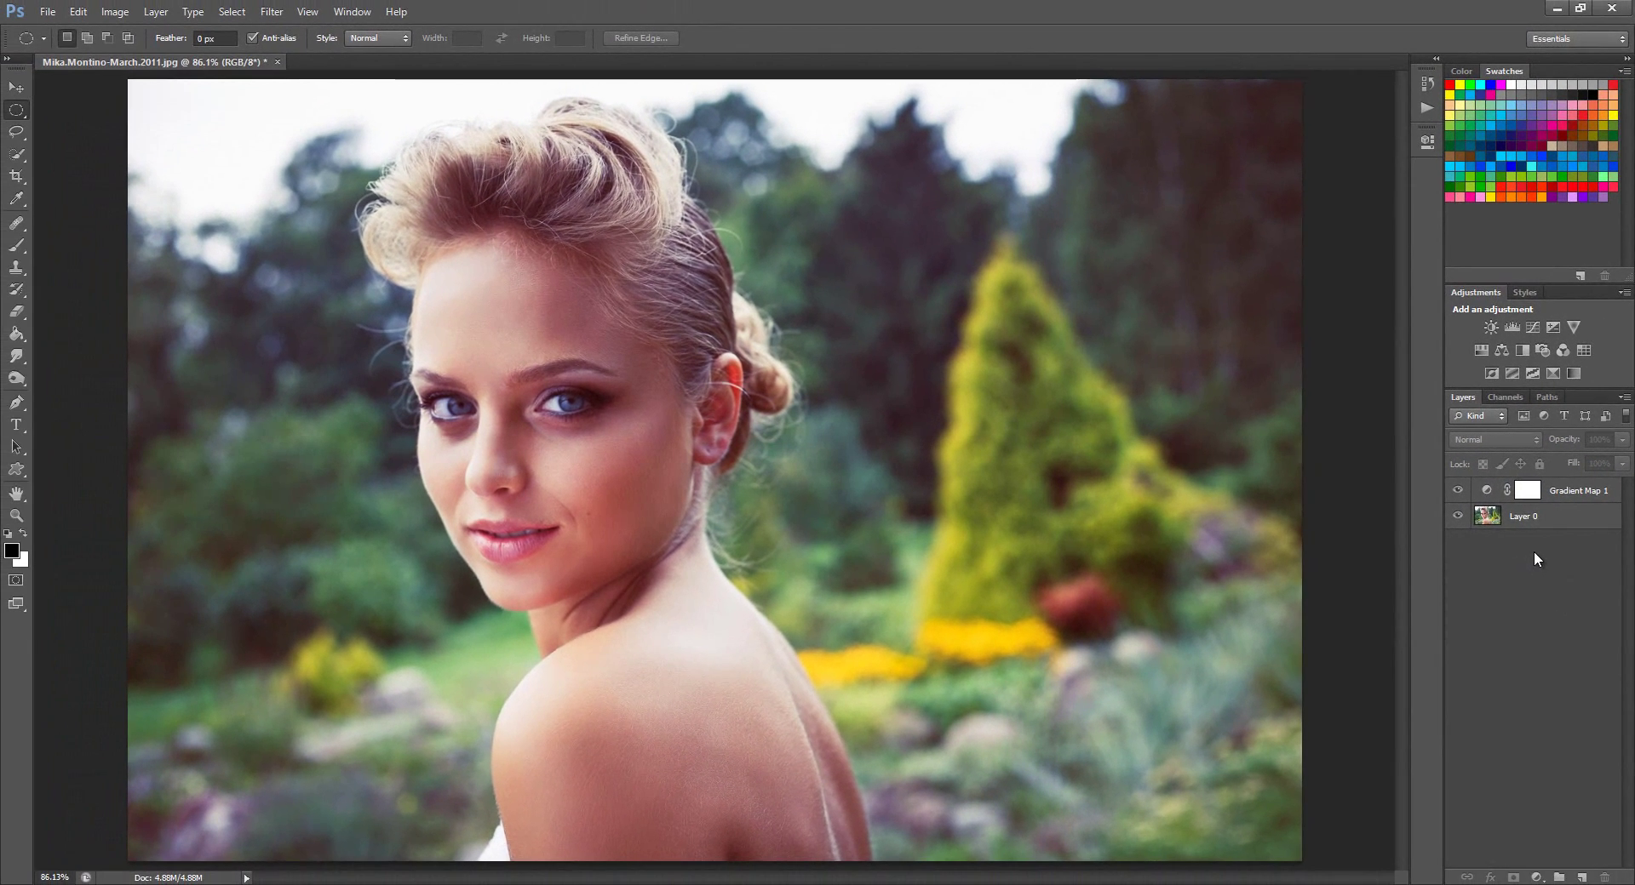
Add a Curves layer that darkens the image, with the top point lowered to output 129
{"action": "left_click", "coordinate": [1536, 877]}
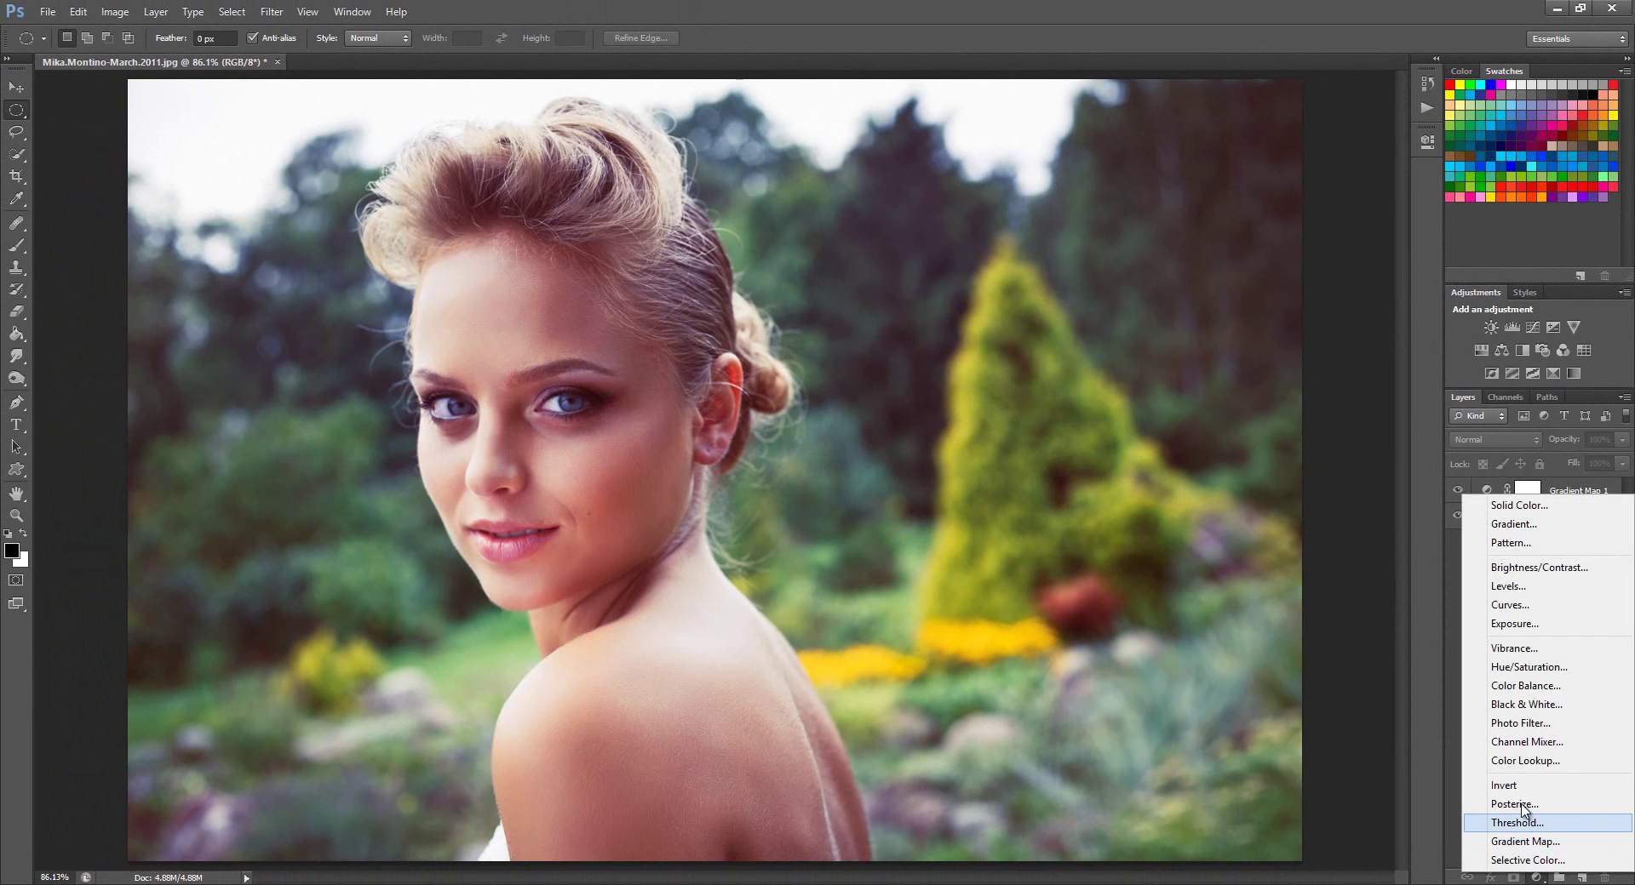
{"action": "left_click", "coordinate": [1542, 608]}
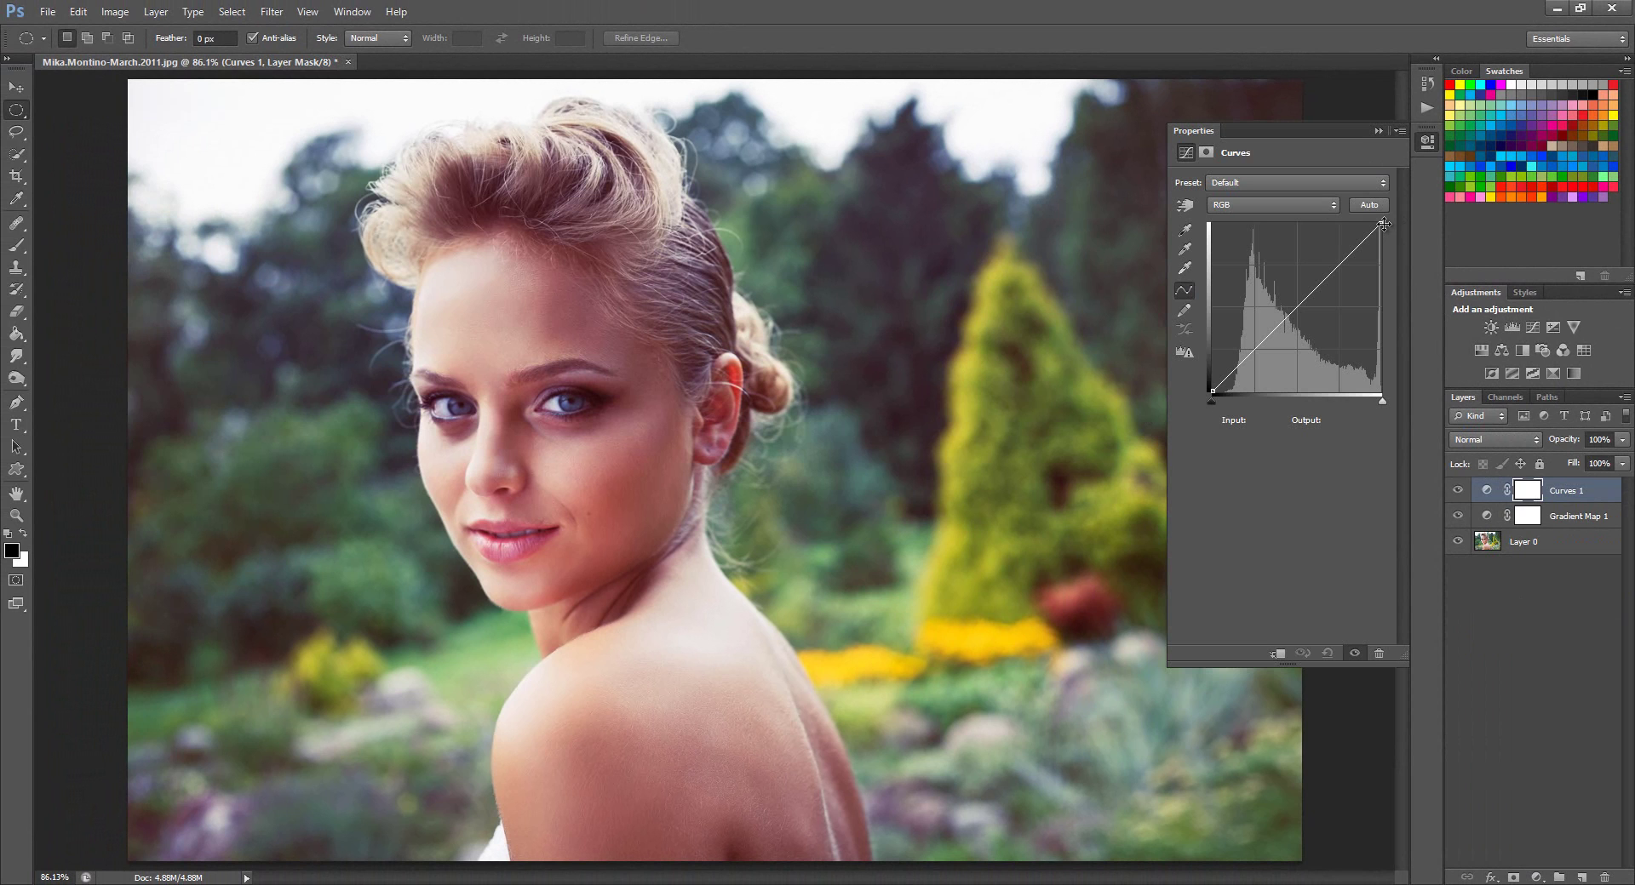
{"action": "left_click_drag", "start_coordinate": [1382, 224], "coordinate": [1380, 305]}
Draw a large elliptical selection over the face, fill it black in the Curves mask, then deselect
{"action": "left_click", "coordinate": [1385, 130]}
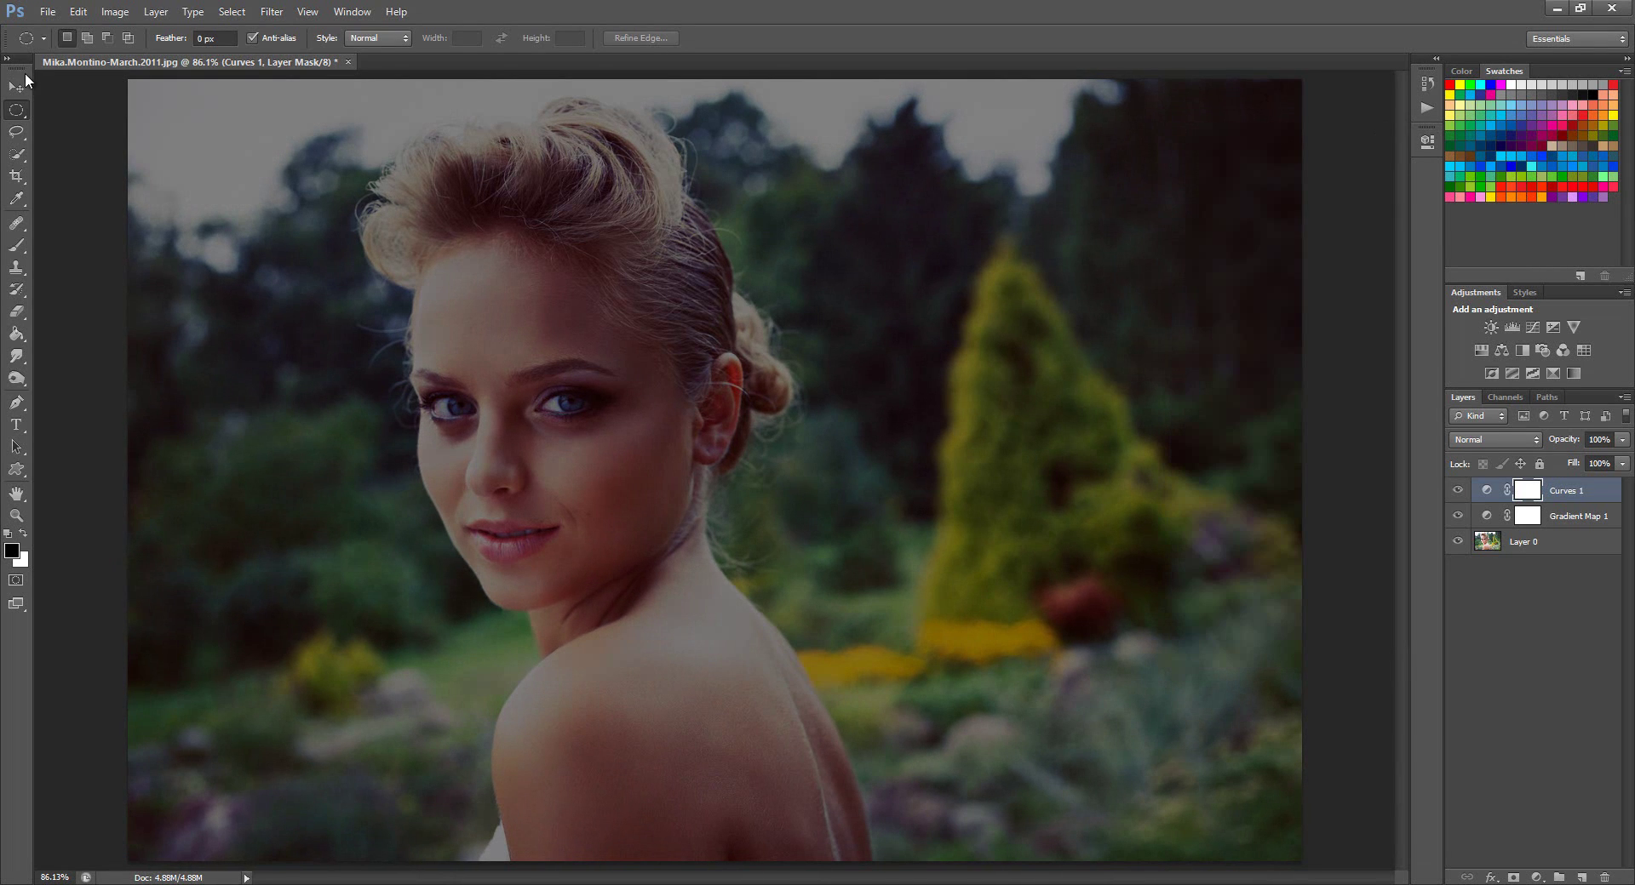
{"action": "left_click_drag", "start_coordinate": [295, 149], "coordinate": [570, 600]}
{"action": "left_click_drag", "start_coordinate": [785, 688], "coordinate": [1204, 815]}
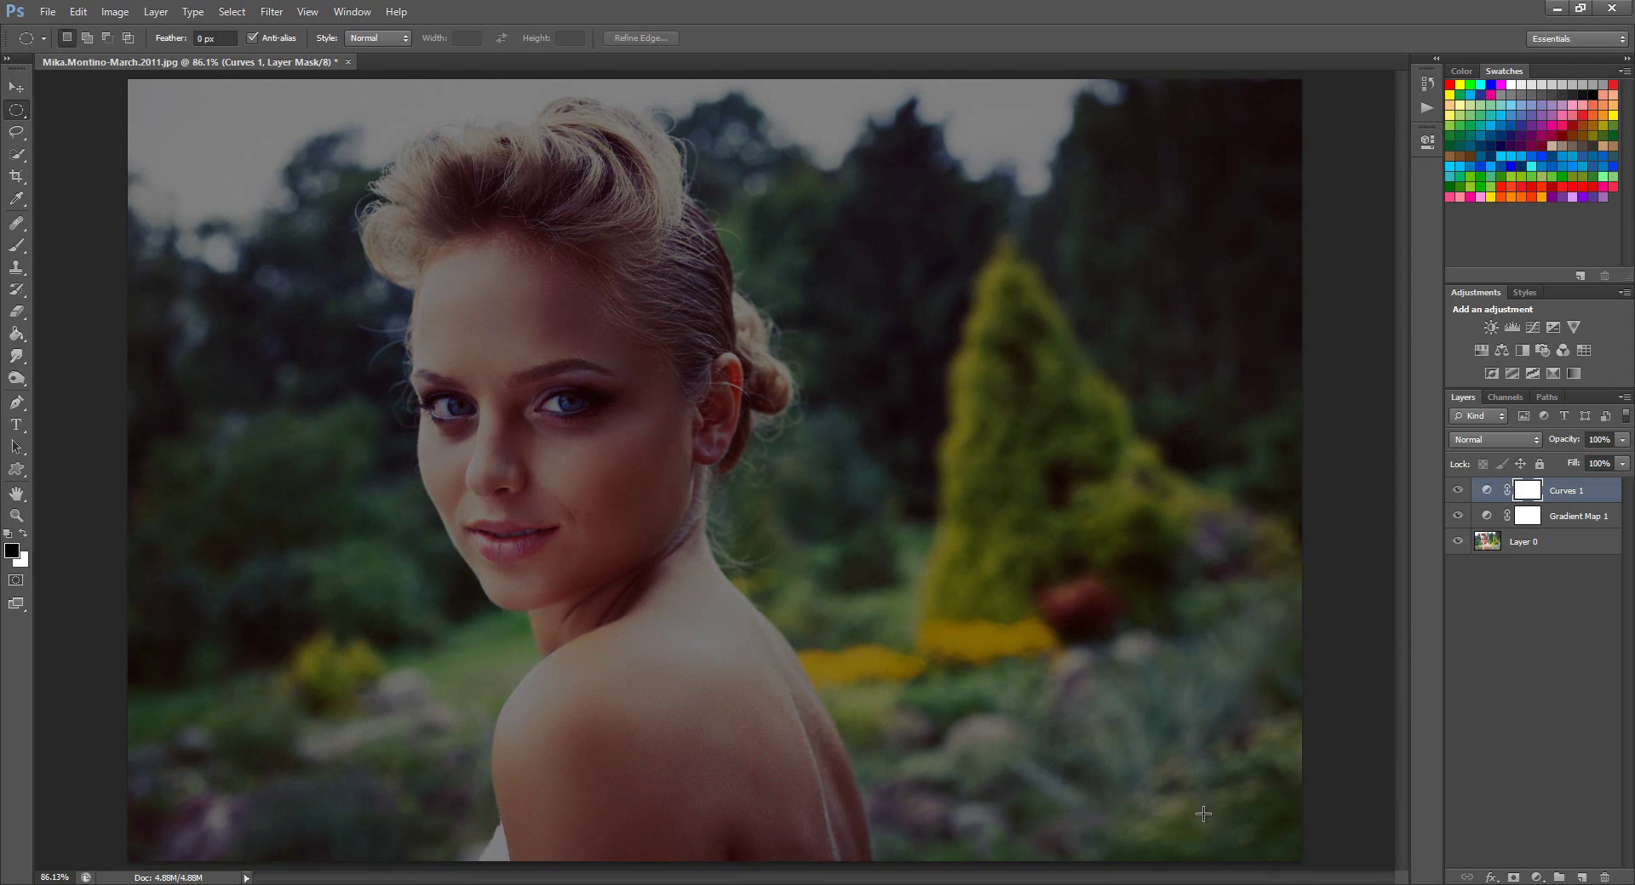
{"action": "left_click", "coordinate": [17, 334]}
{"action": "left_click", "coordinate": [628, 364]}
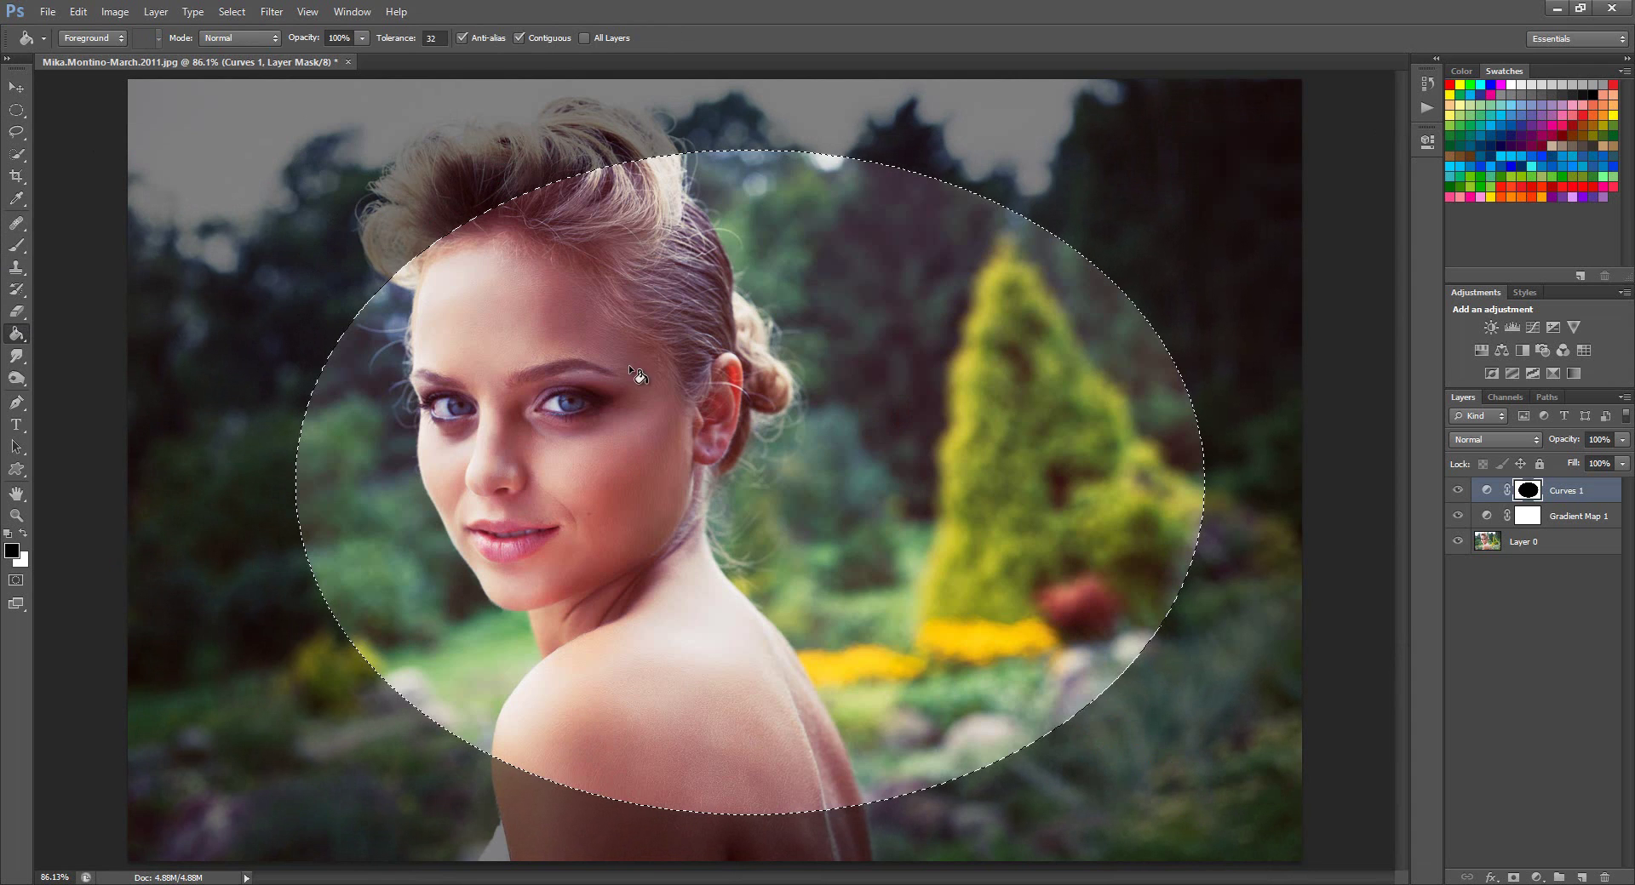
{"action": "double_click", "coordinate": [1487, 490]}
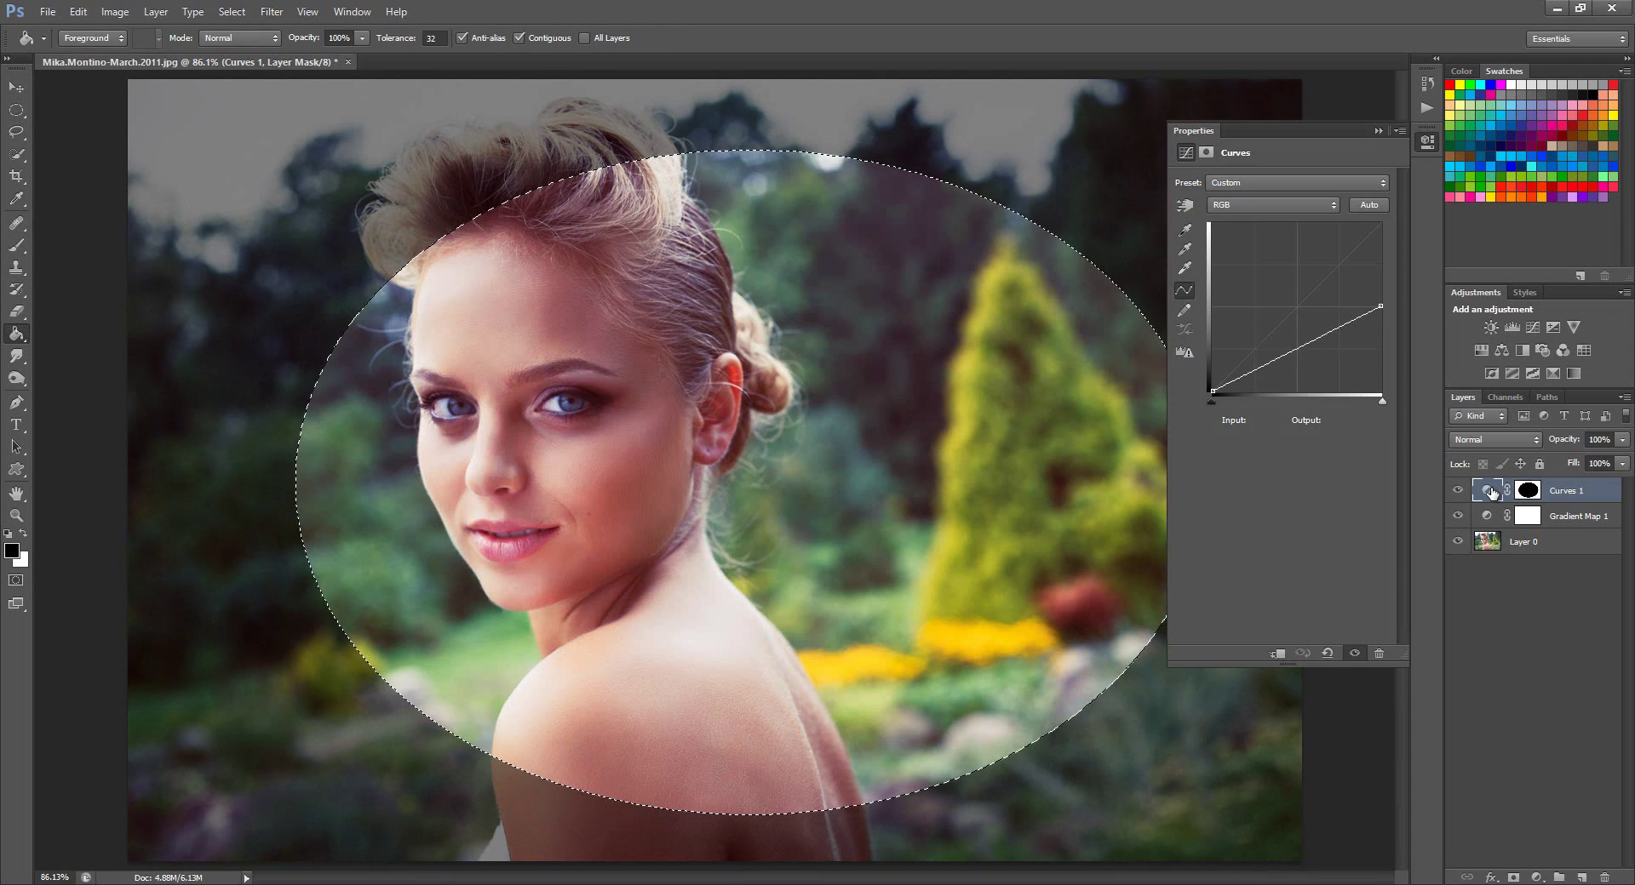
{"action": "left_click", "coordinate": [1206, 152]}
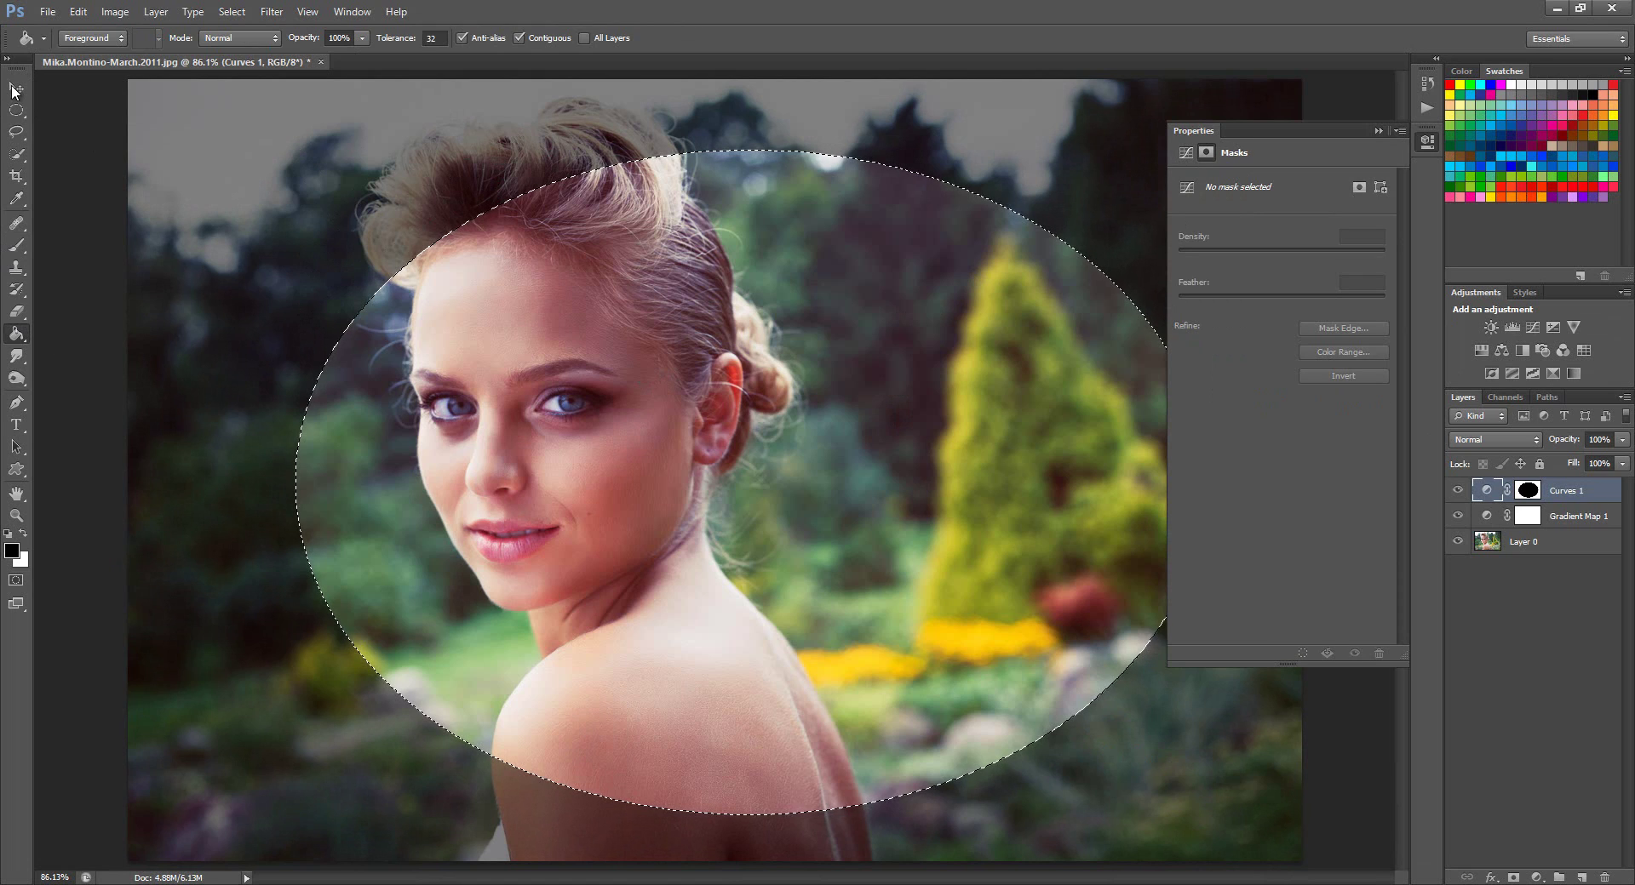
{"action": "key", "text": "m"}
{"action": "key", "text": "ctrl+d"}
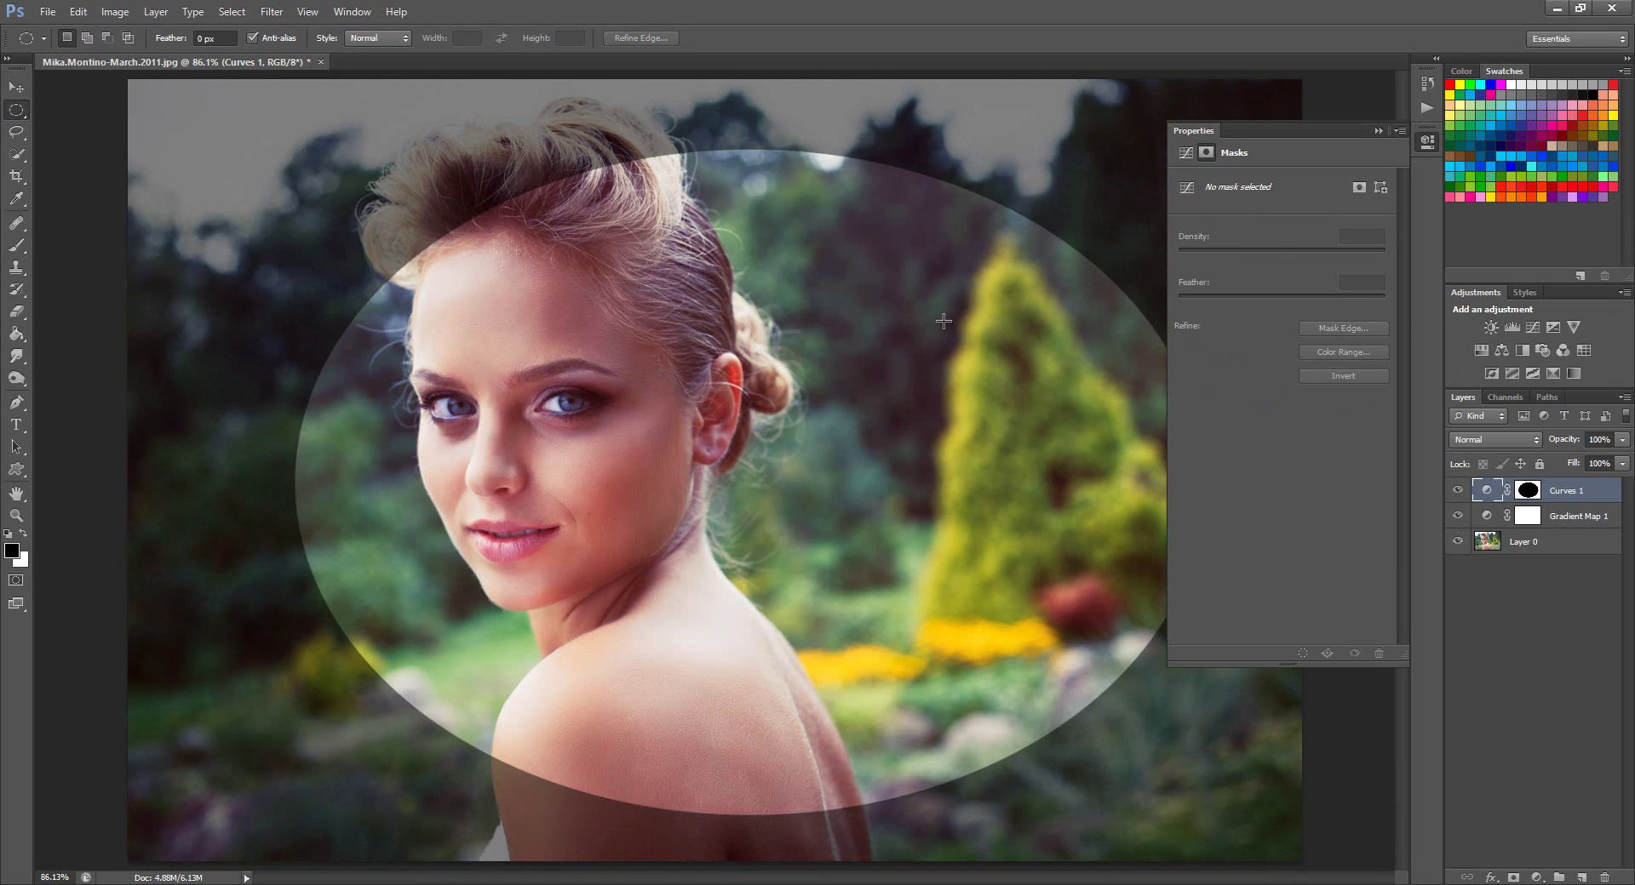
Feather the vignette mask by 176 px and lower the Curves layer opacity to 75%
{"action": "left_click", "coordinate": [1529, 490]}
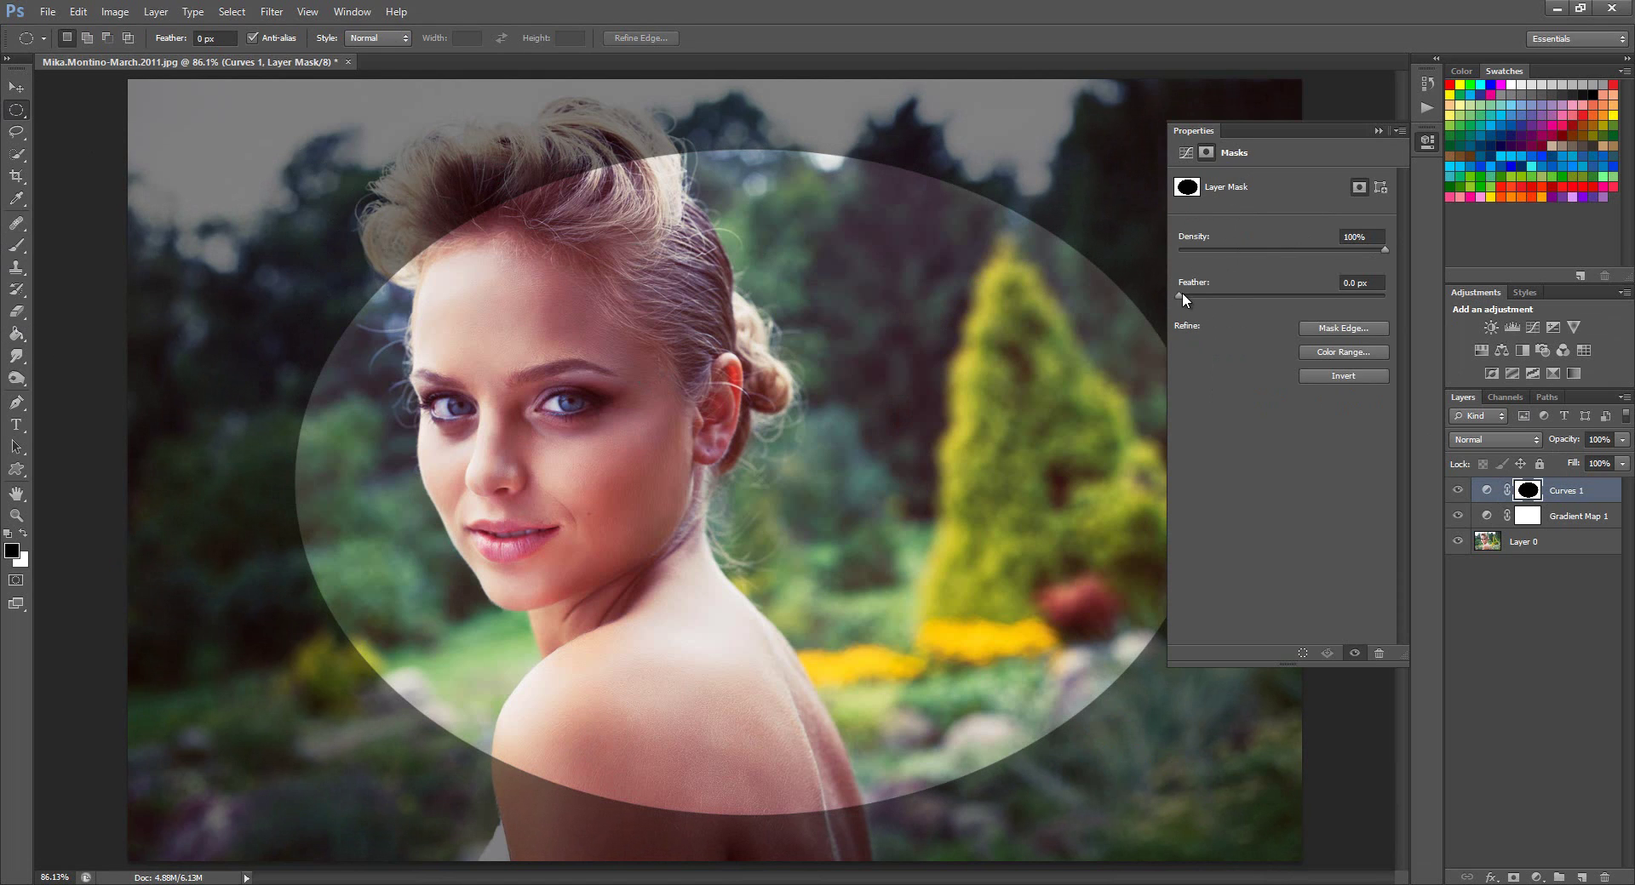
{"action": "left_click_drag", "start_coordinate": [1181, 294], "coordinate": [1339, 313]}
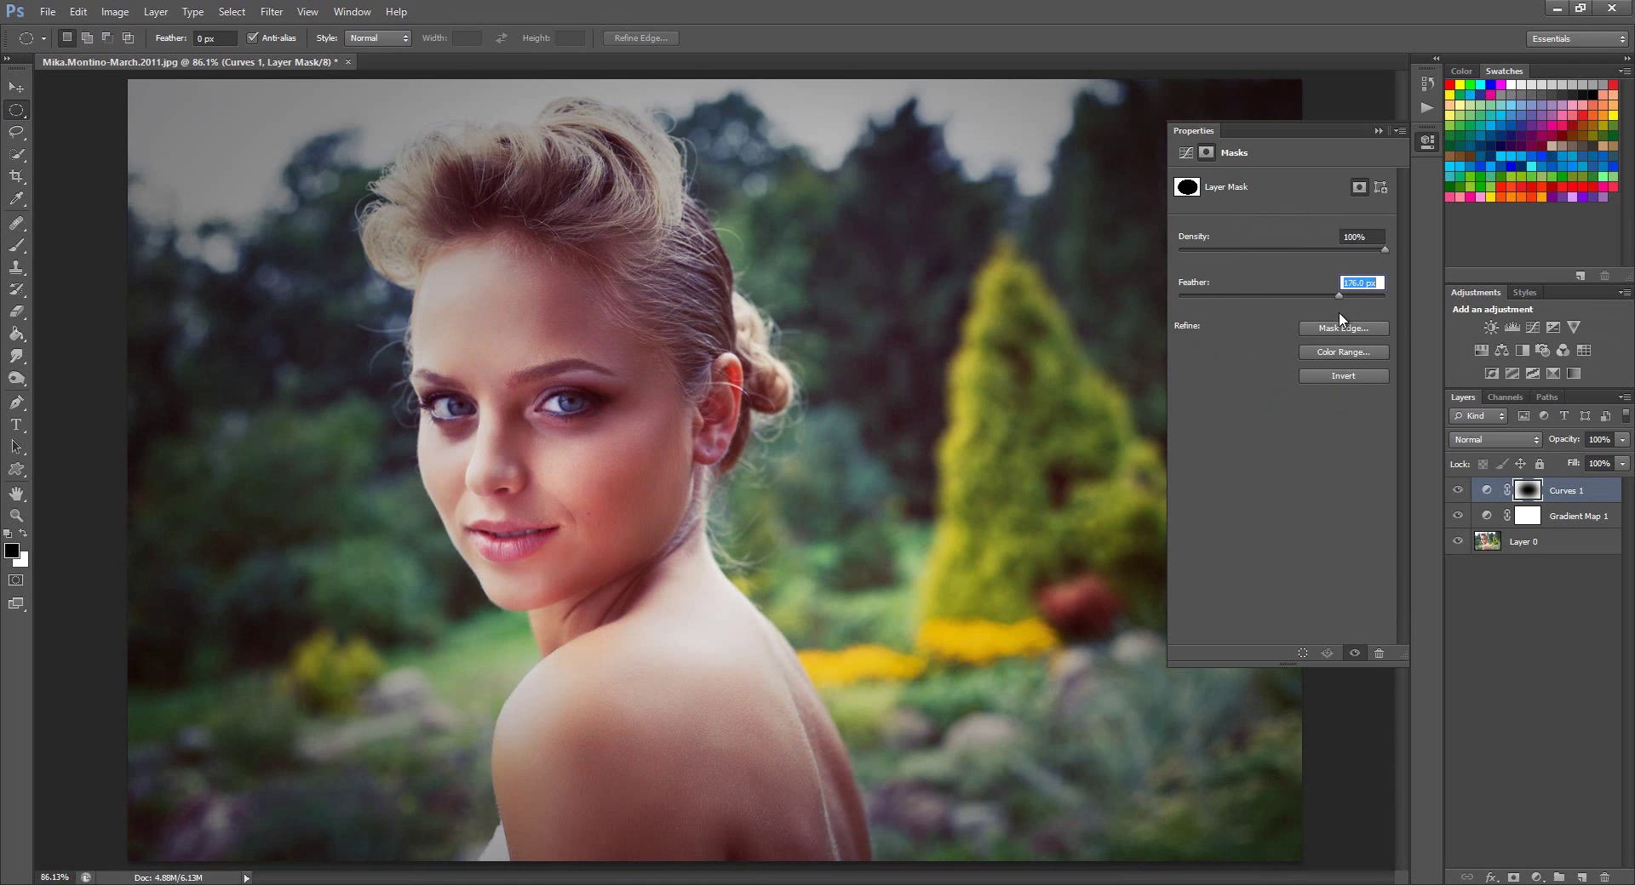
{"action": "left_click", "coordinate": [1378, 130]}
{"action": "left_click", "coordinate": [1621, 439]}
{"action": "left_click_drag", "start_coordinate": [1620, 460], "coordinate": [1600, 464]}
{"action": "left_click", "coordinate": [1533, 596]}
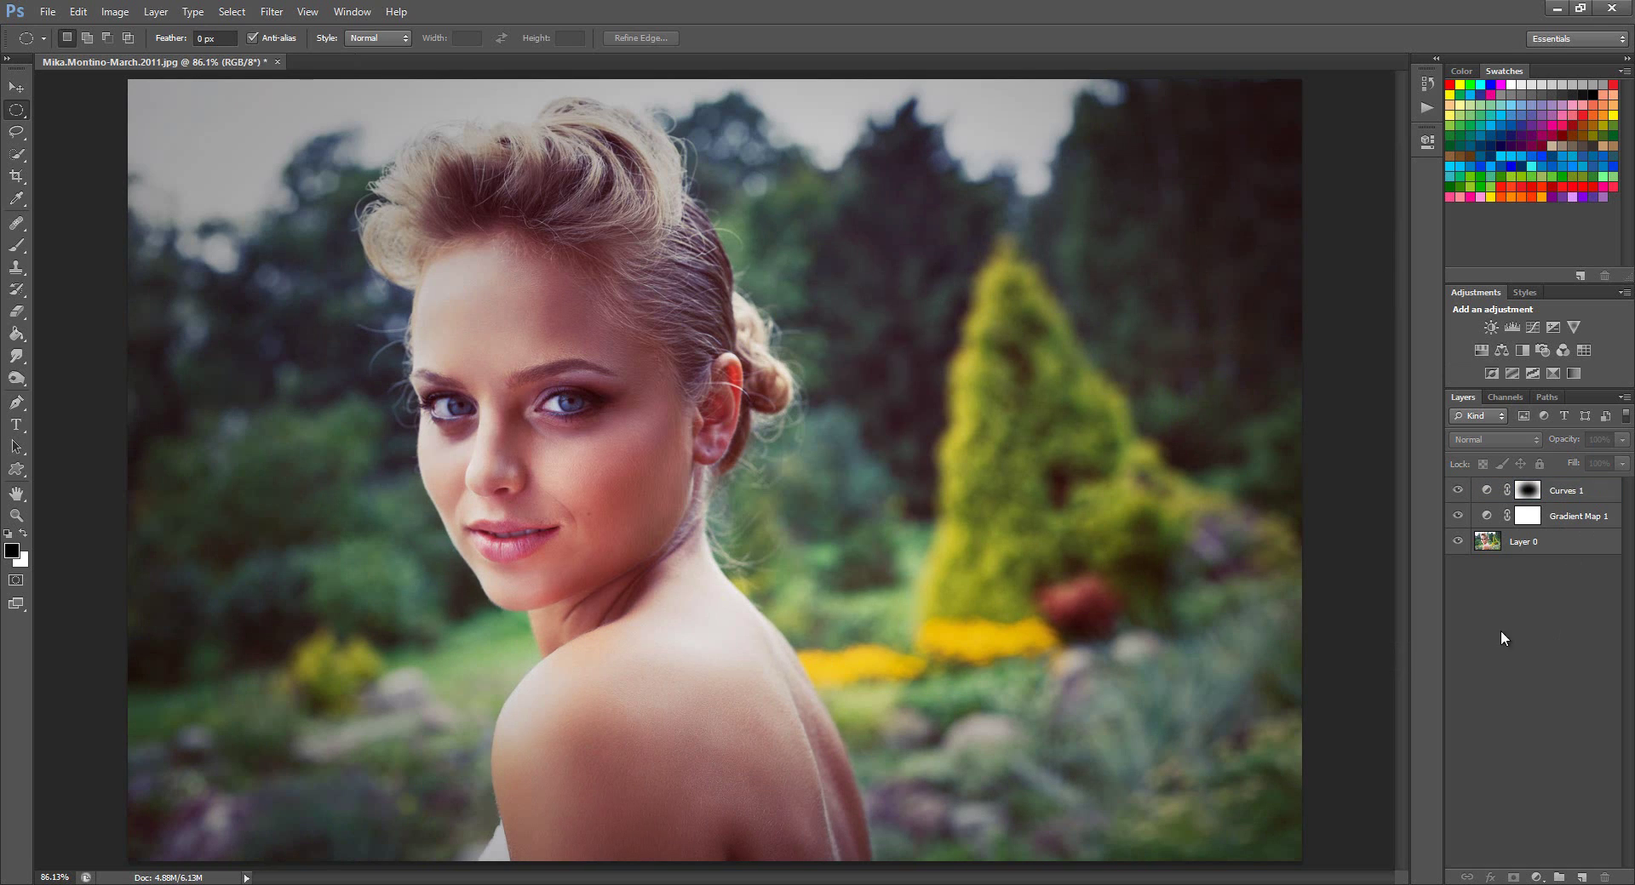
Hide the Curves 1 vignette and delete the Gradient Map 1 layer
{"action": "left_click", "coordinate": [1457, 490]}
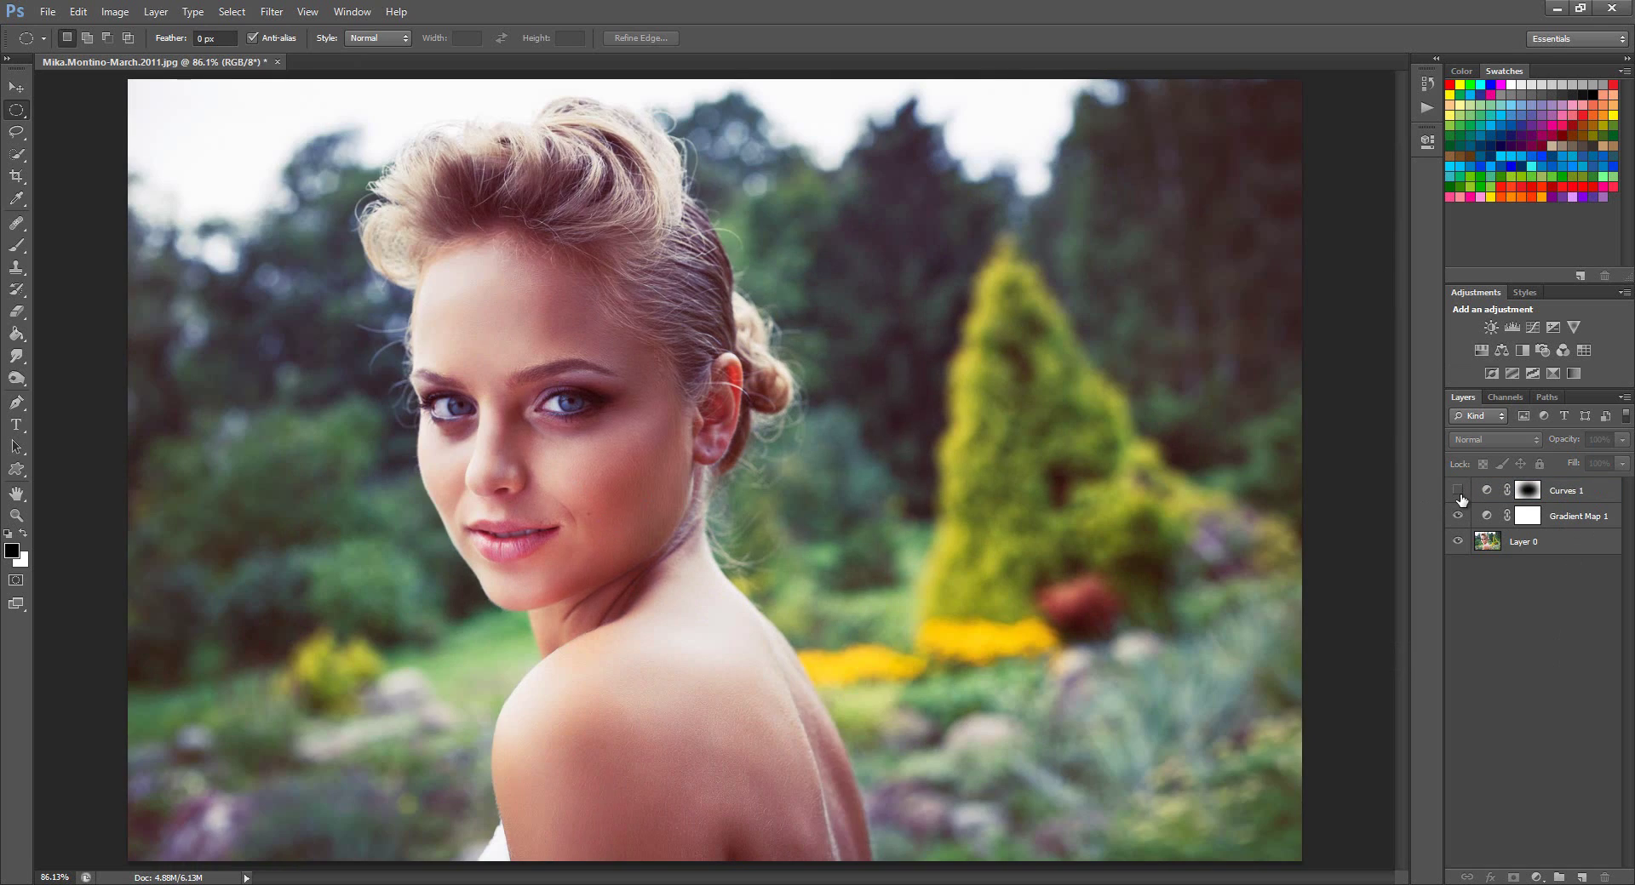
{"action": "left_click", "coordinate": [1557, 519]}
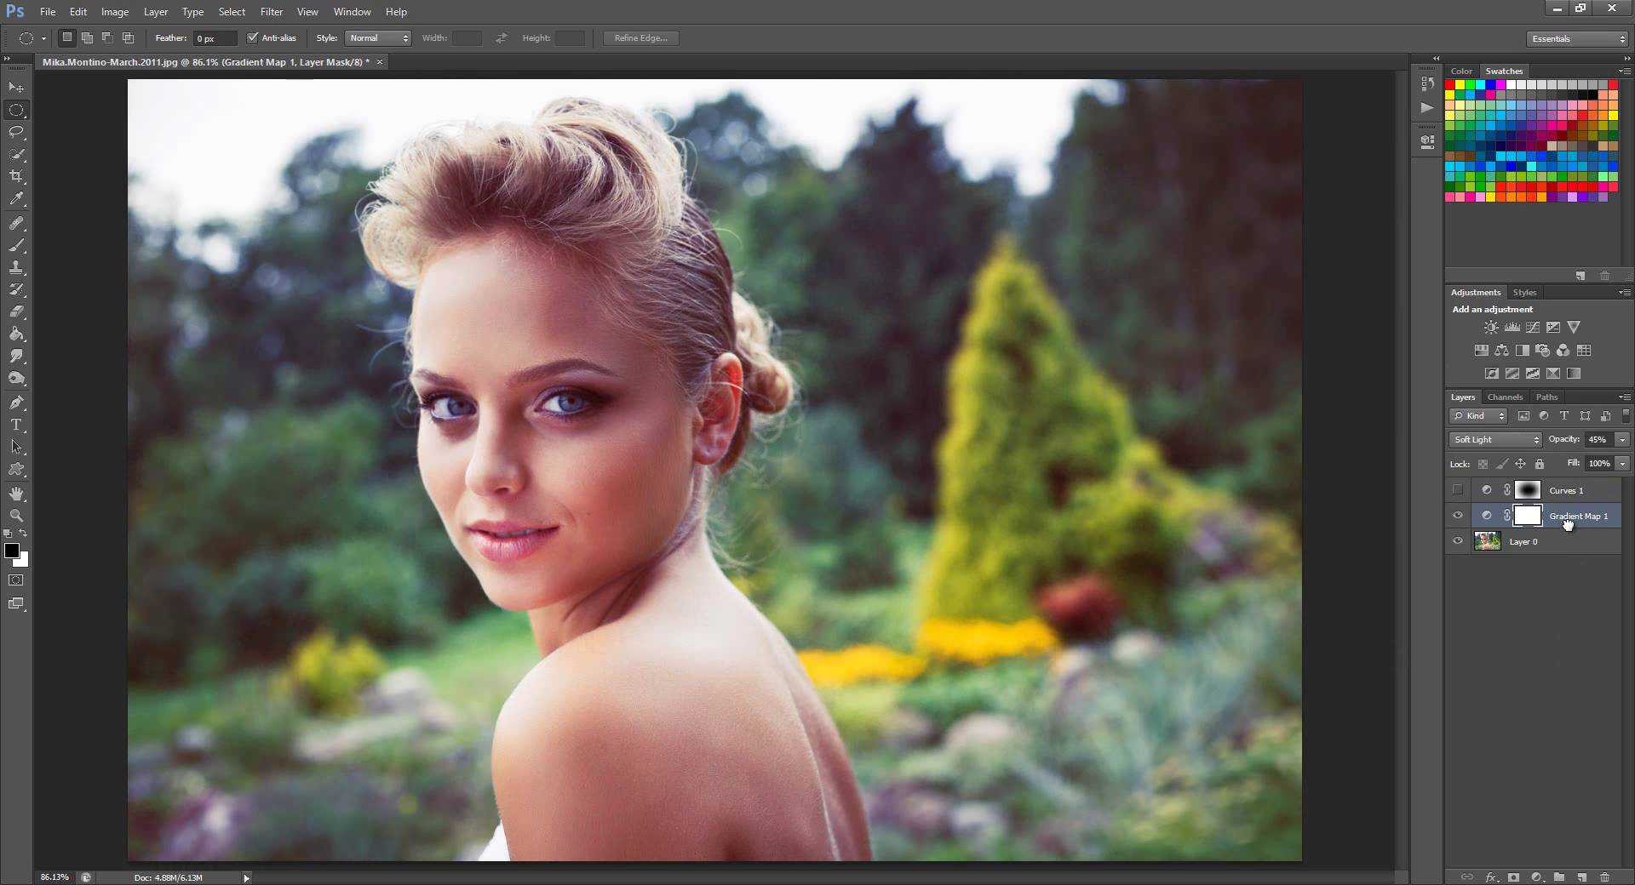
{"action": "left_click_drag", "start_coordinate": [1565, 537], "coordinate": [1604, 877]}
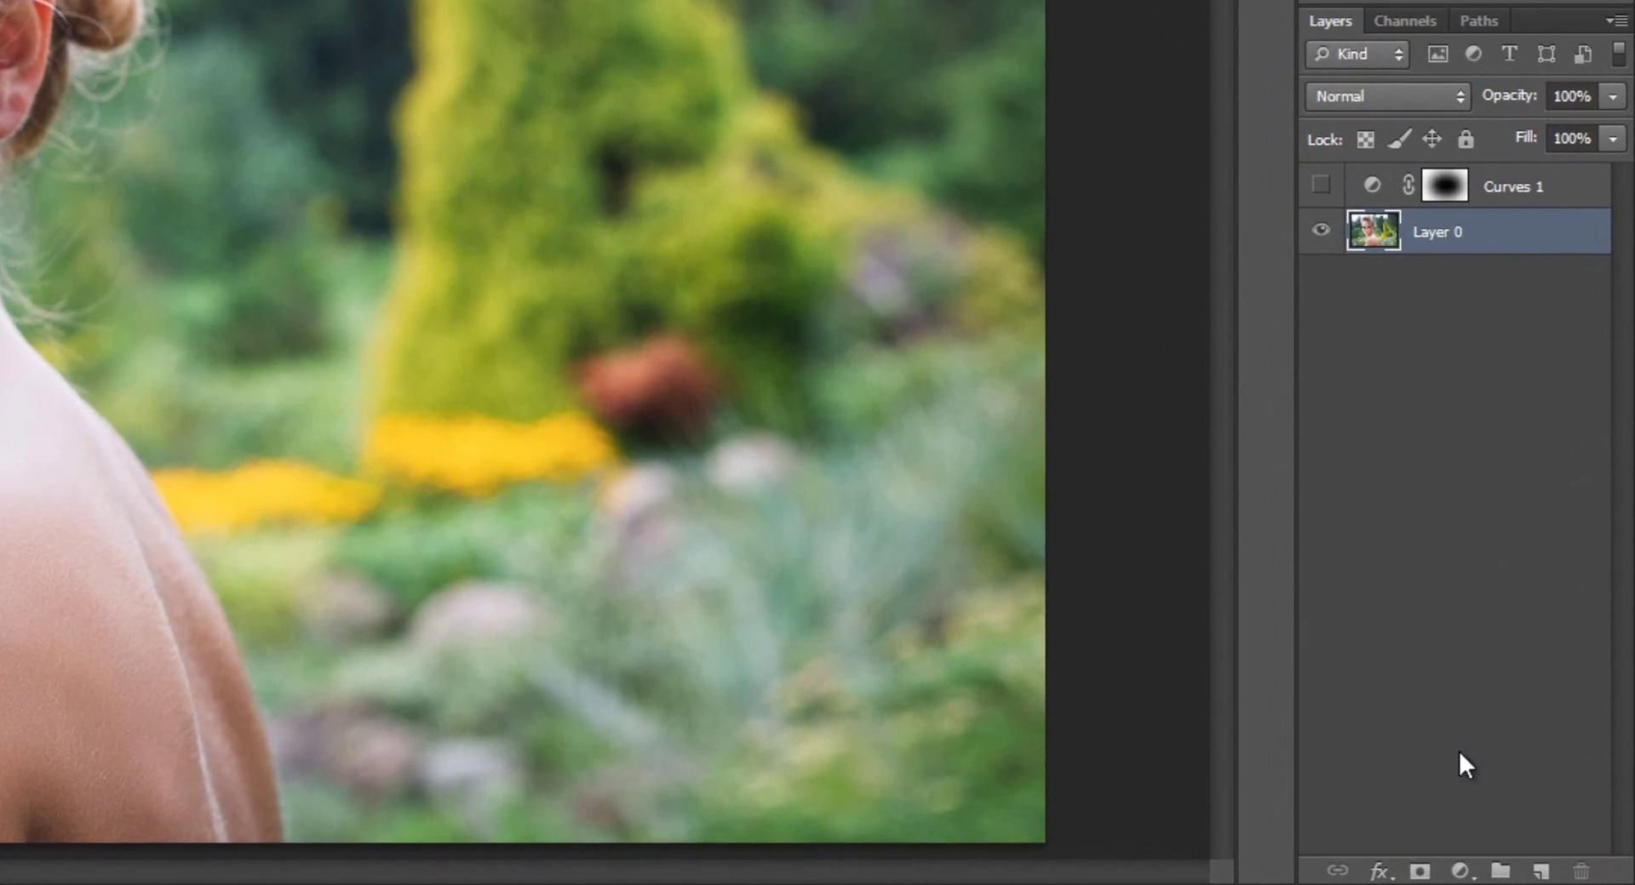
Add a new Gradient Map layer blended as Soft Light at 35% opacity
{"action": "left_click", "coordinate": [1459, 871]}
{"action": "left_click", "coordinate": [1458, 813]}
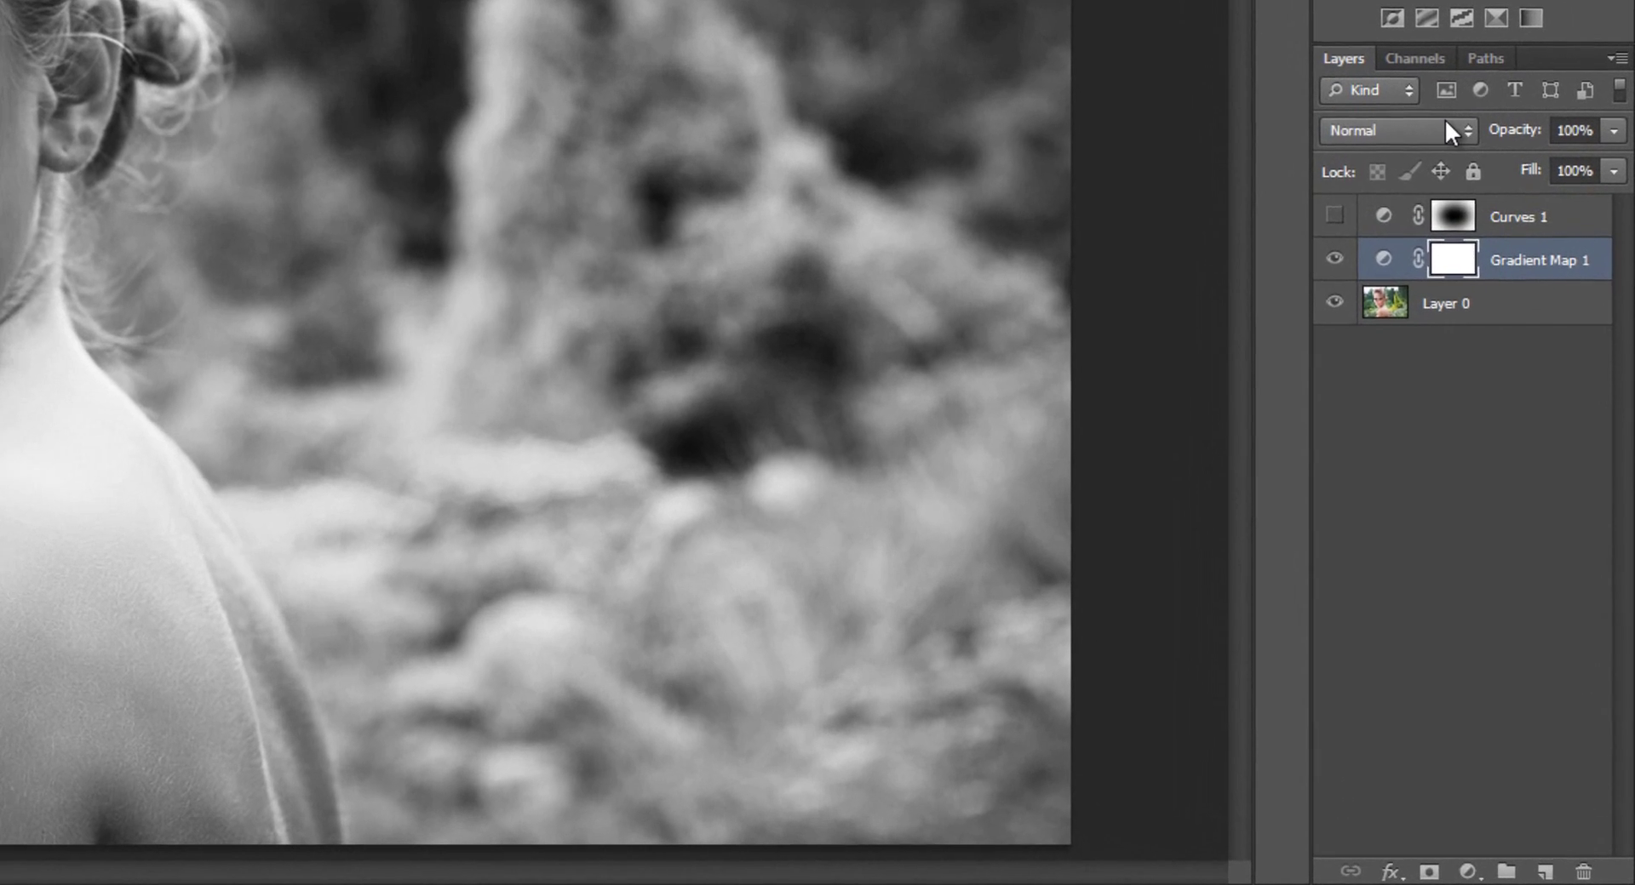
{"action": "left_click", "coordinate": [1515, 406]}
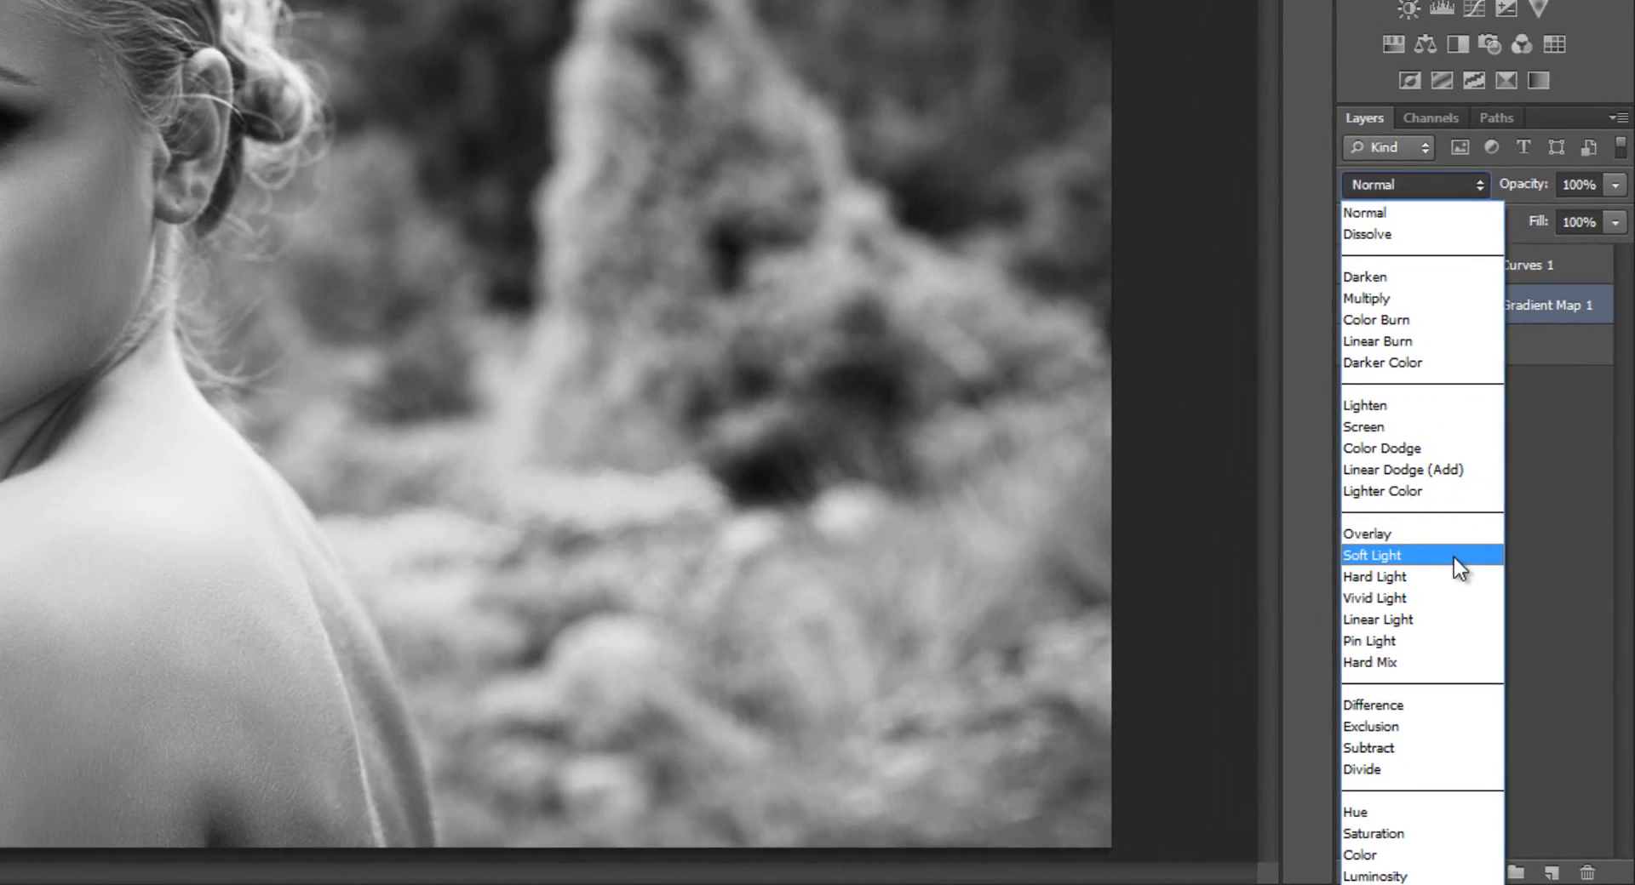
{"action": "left_click", "coordinate": [1439, 526]}
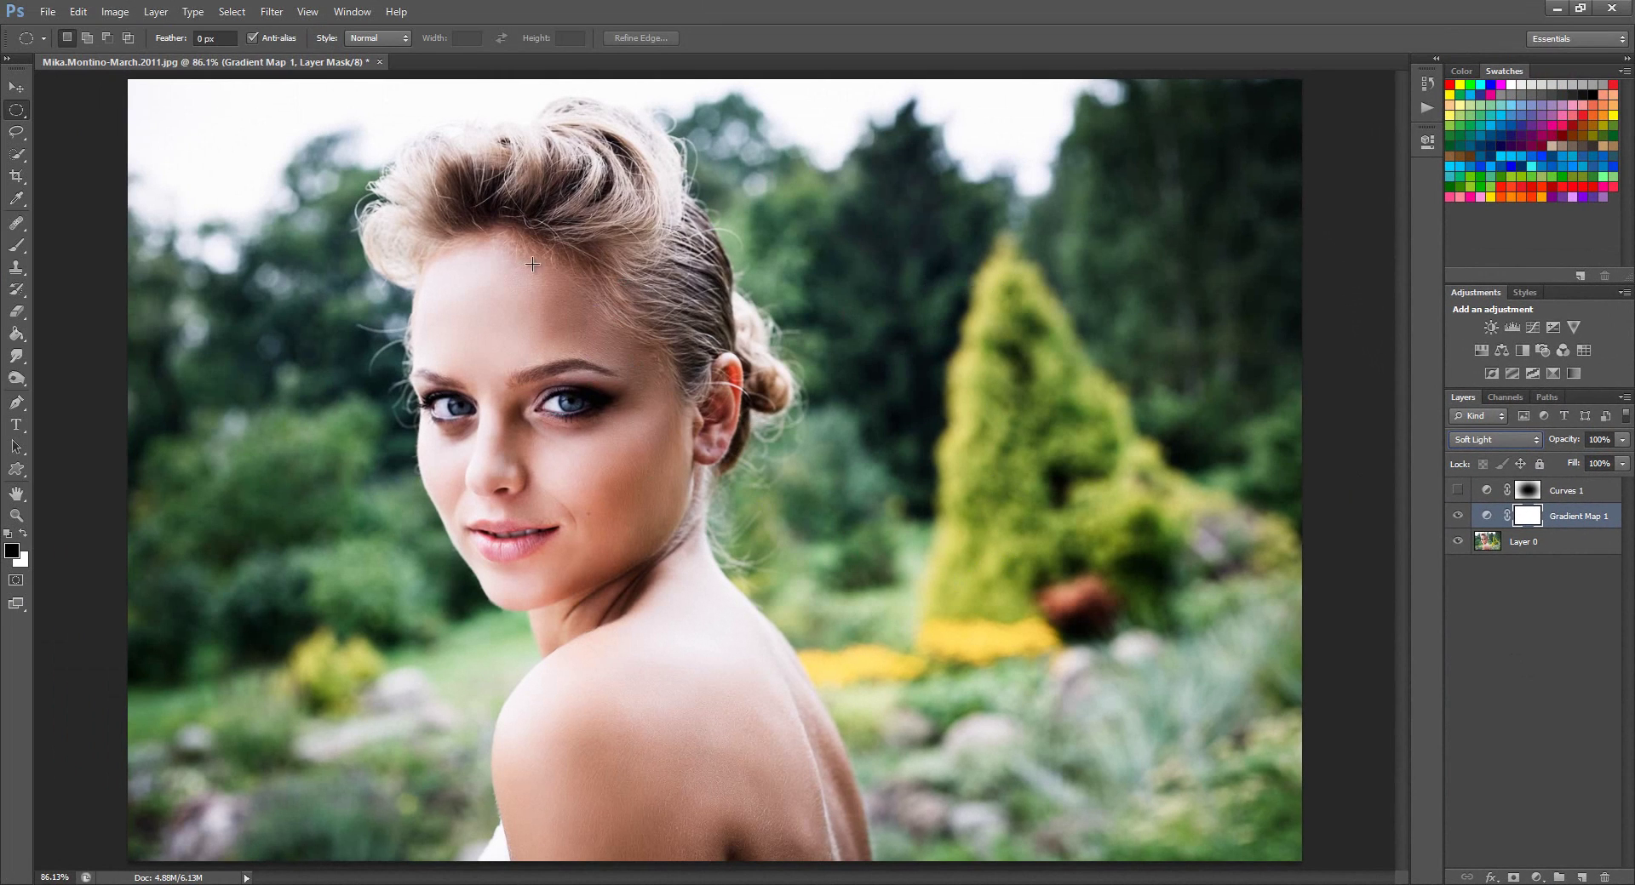
{"action": "left_click", "coordinate": [1622, 443]}
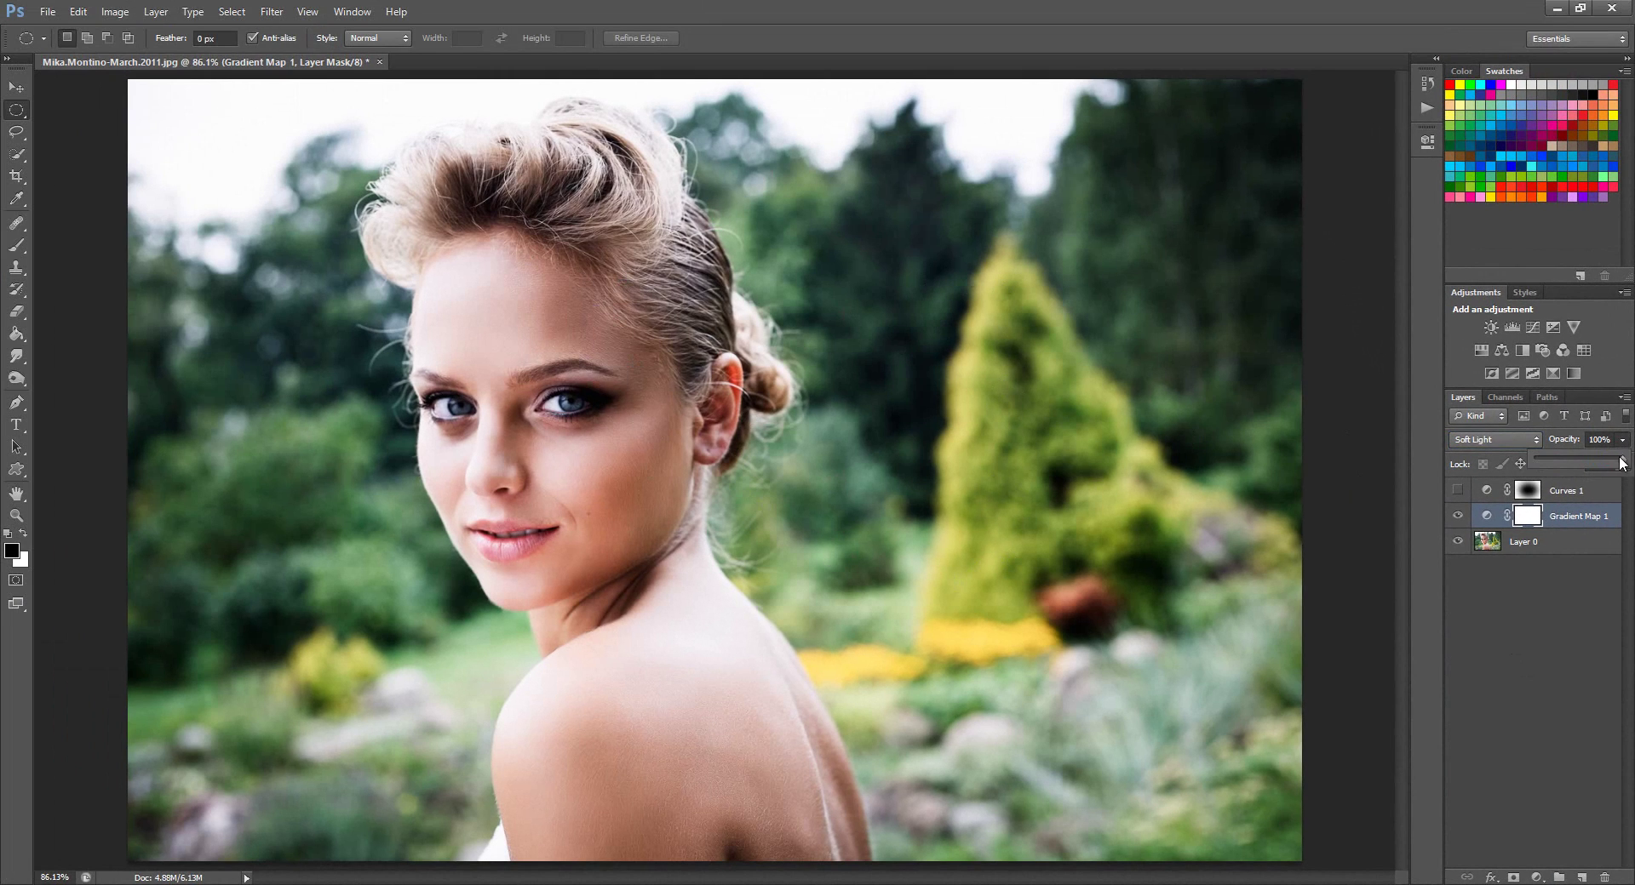
{"action": "left_click_drag", "start_coordinate": [1621, 464], "coordinate": [1571, 458]}
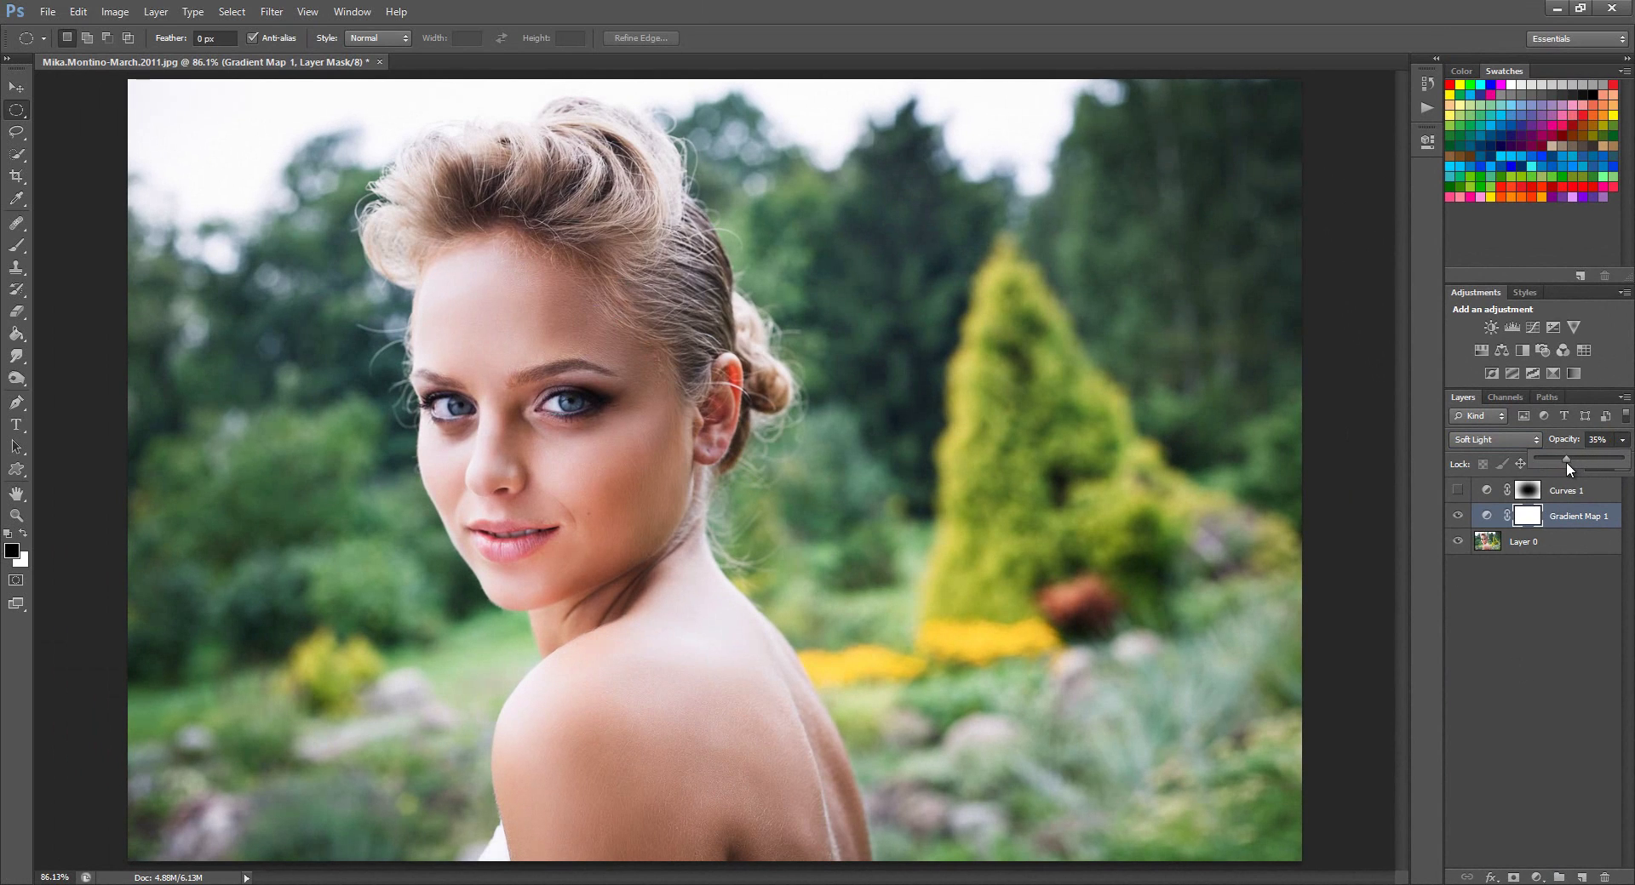
Turn the Curves 1 vignette back on and delete Gradient Map 1
{"action": "left_click", "coordinate": [1528, 579]}
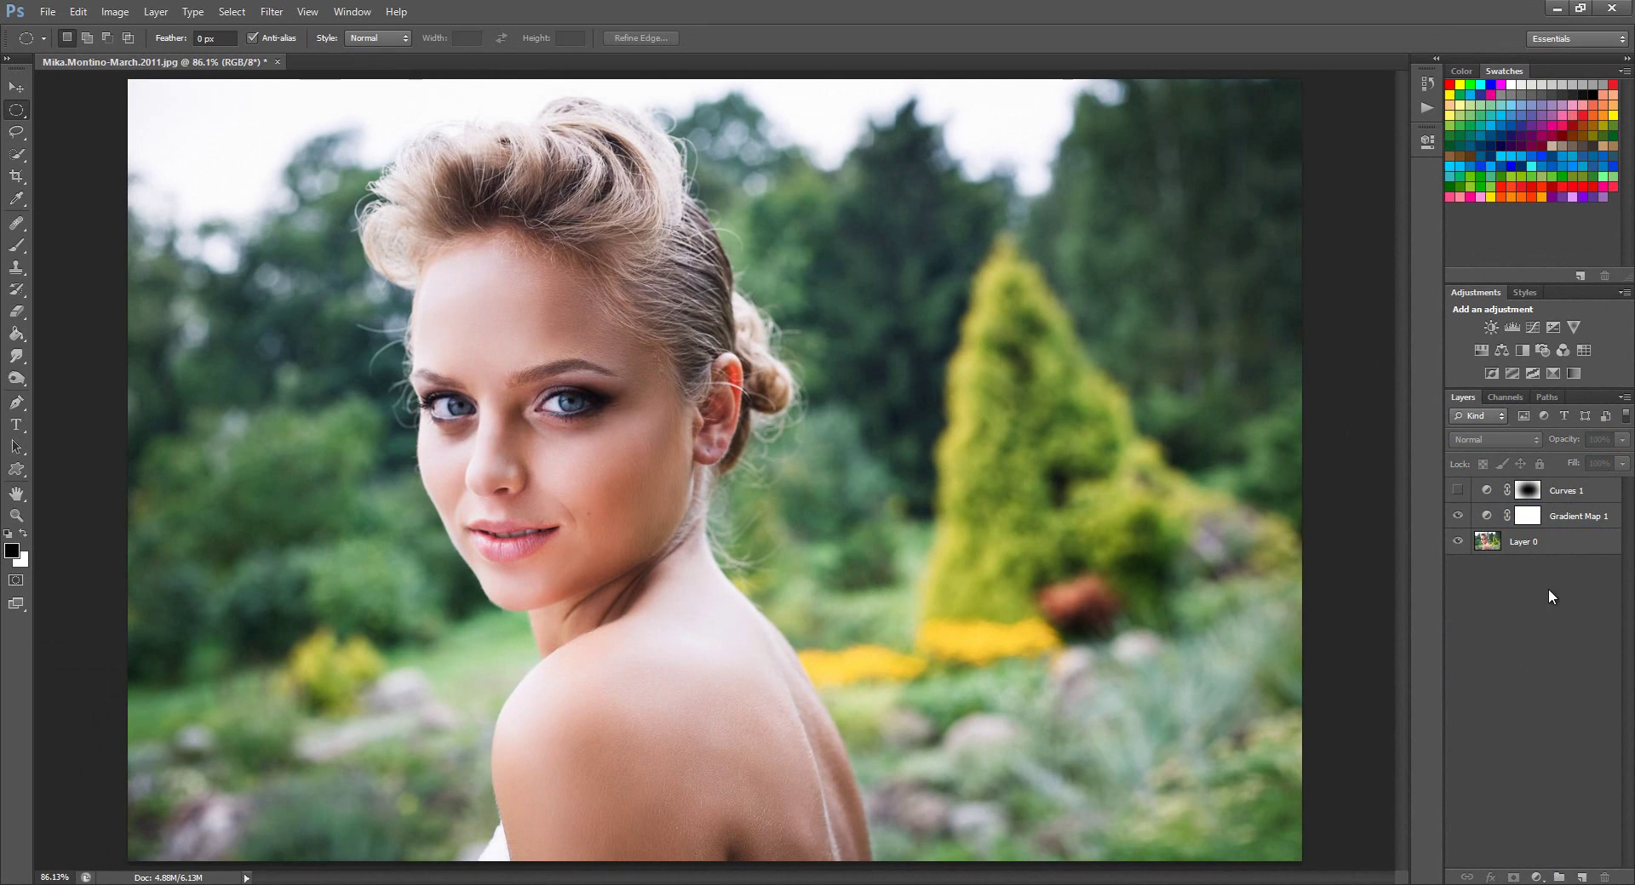
{"action": "left_click", "coordinate": [1459, 490]}
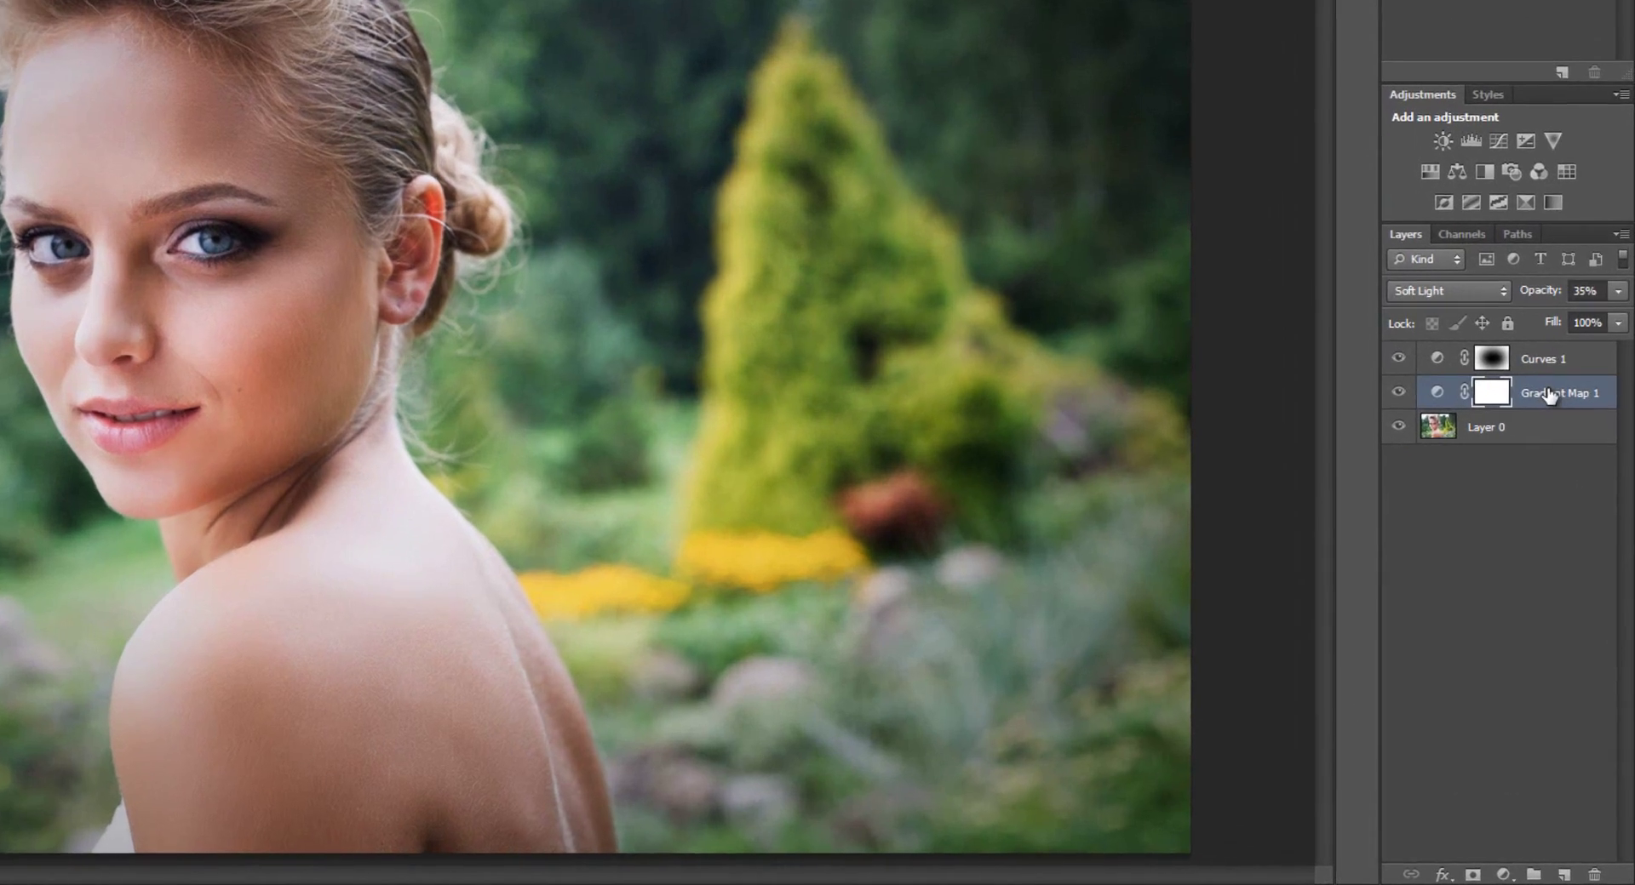
{"action": "left_click_drag", "start_coordinate": [1560, 520], "coordinate": [1578, 877]}
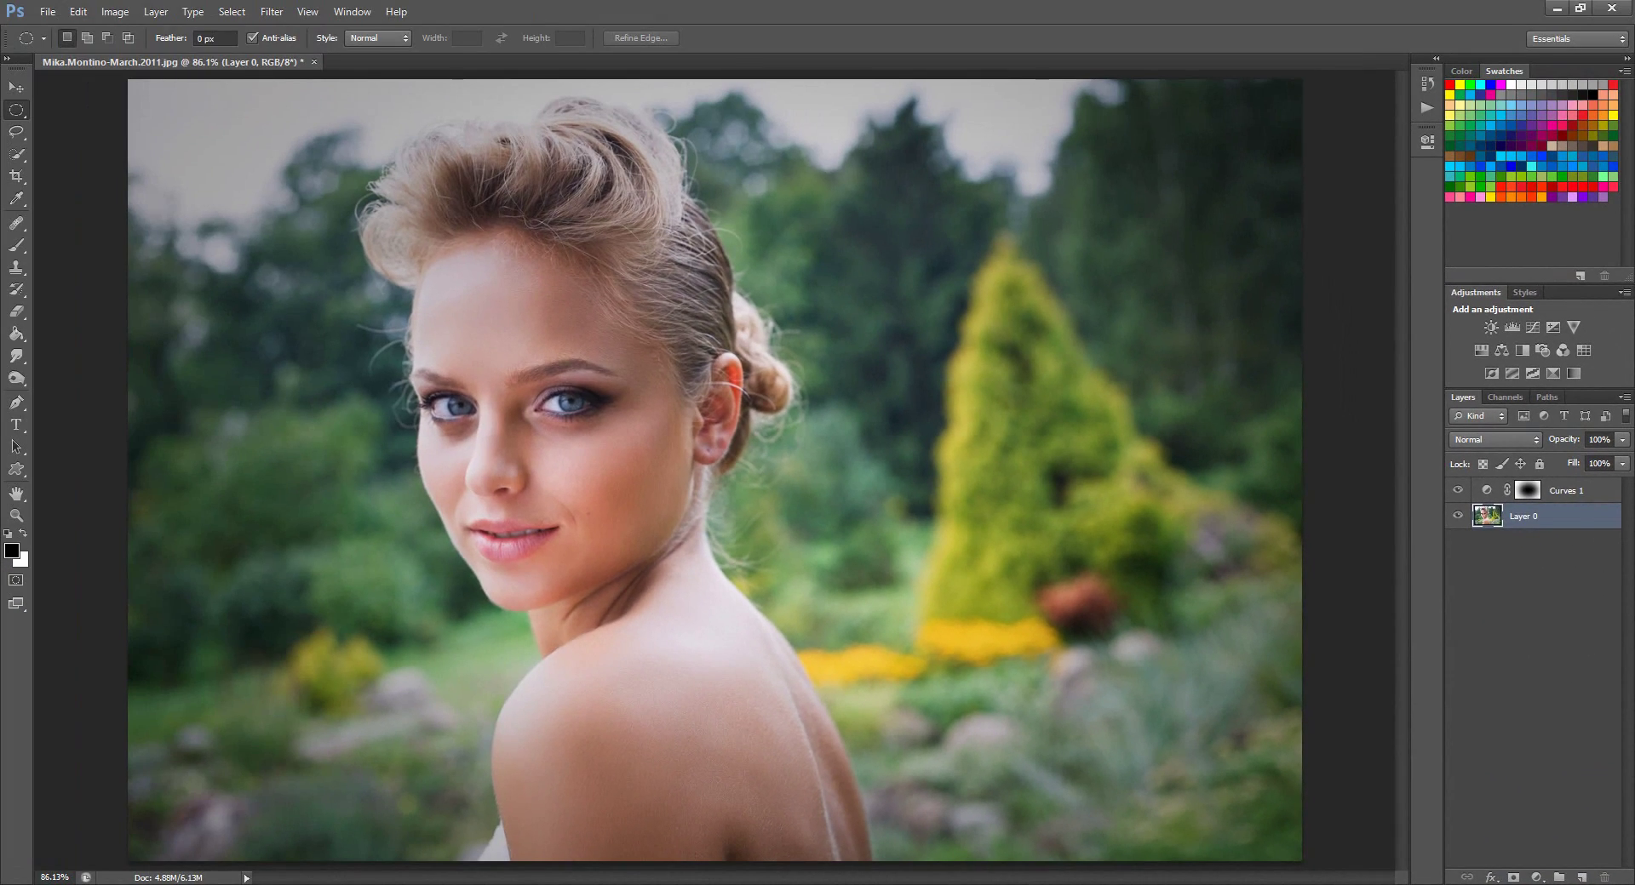
Hide Curves 1, then add Curves 2 with its Blue channel pencilled as a flat horizontal line
{"action": "left_click", "coordinate": [1458, 490]}
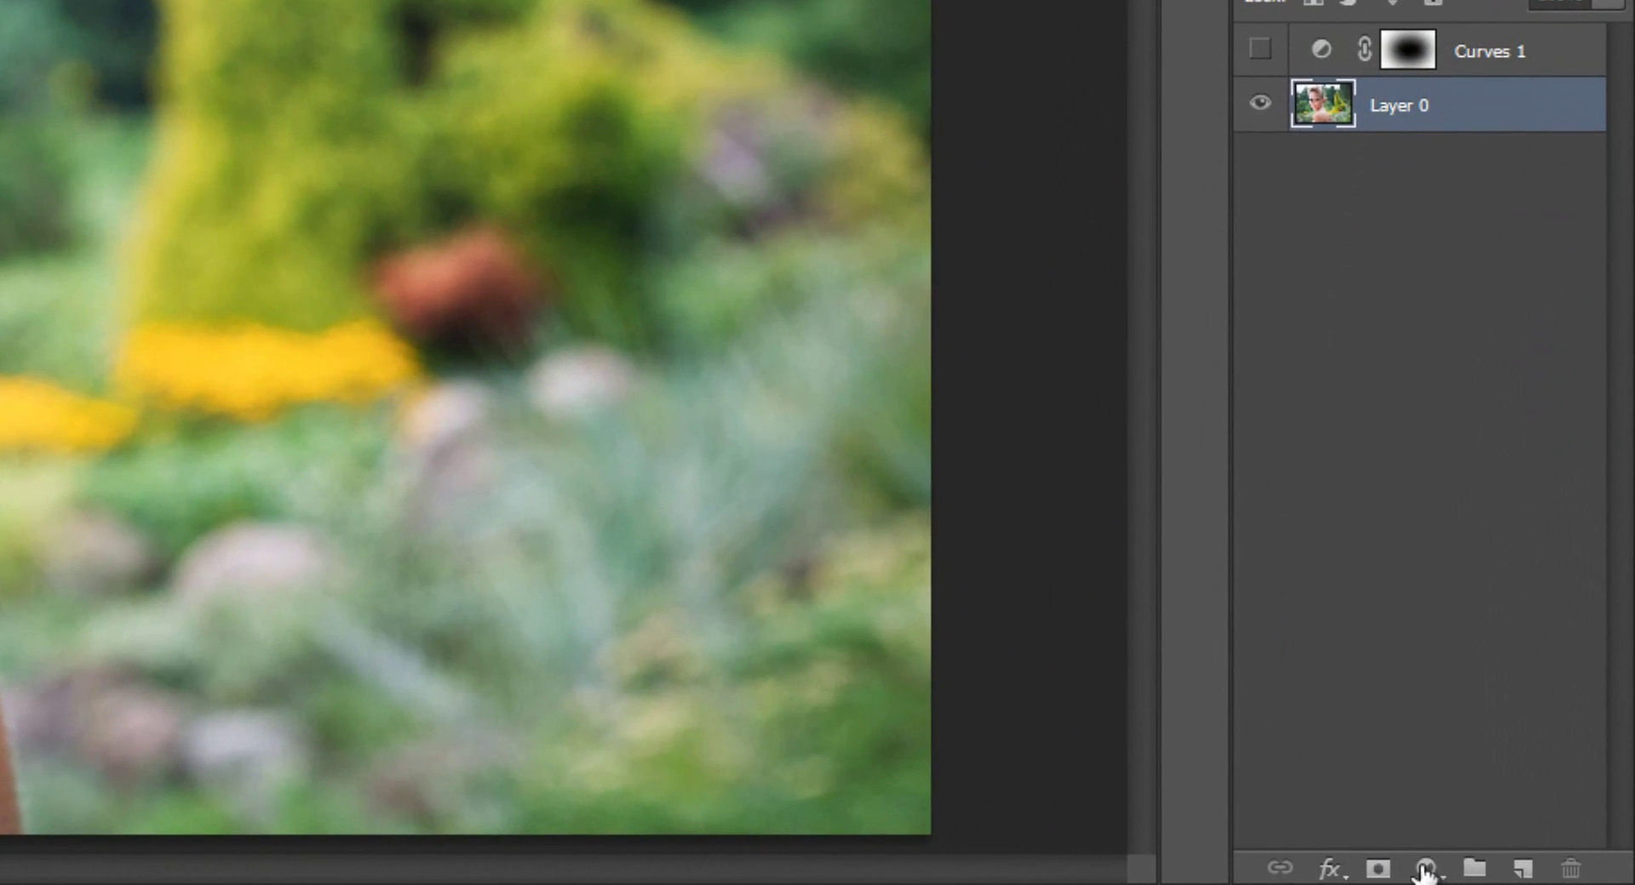
{"action": "left_click", "coordinate": [1426, 868]}
{"action": "left_click", "coordinate": [1403, 316]}
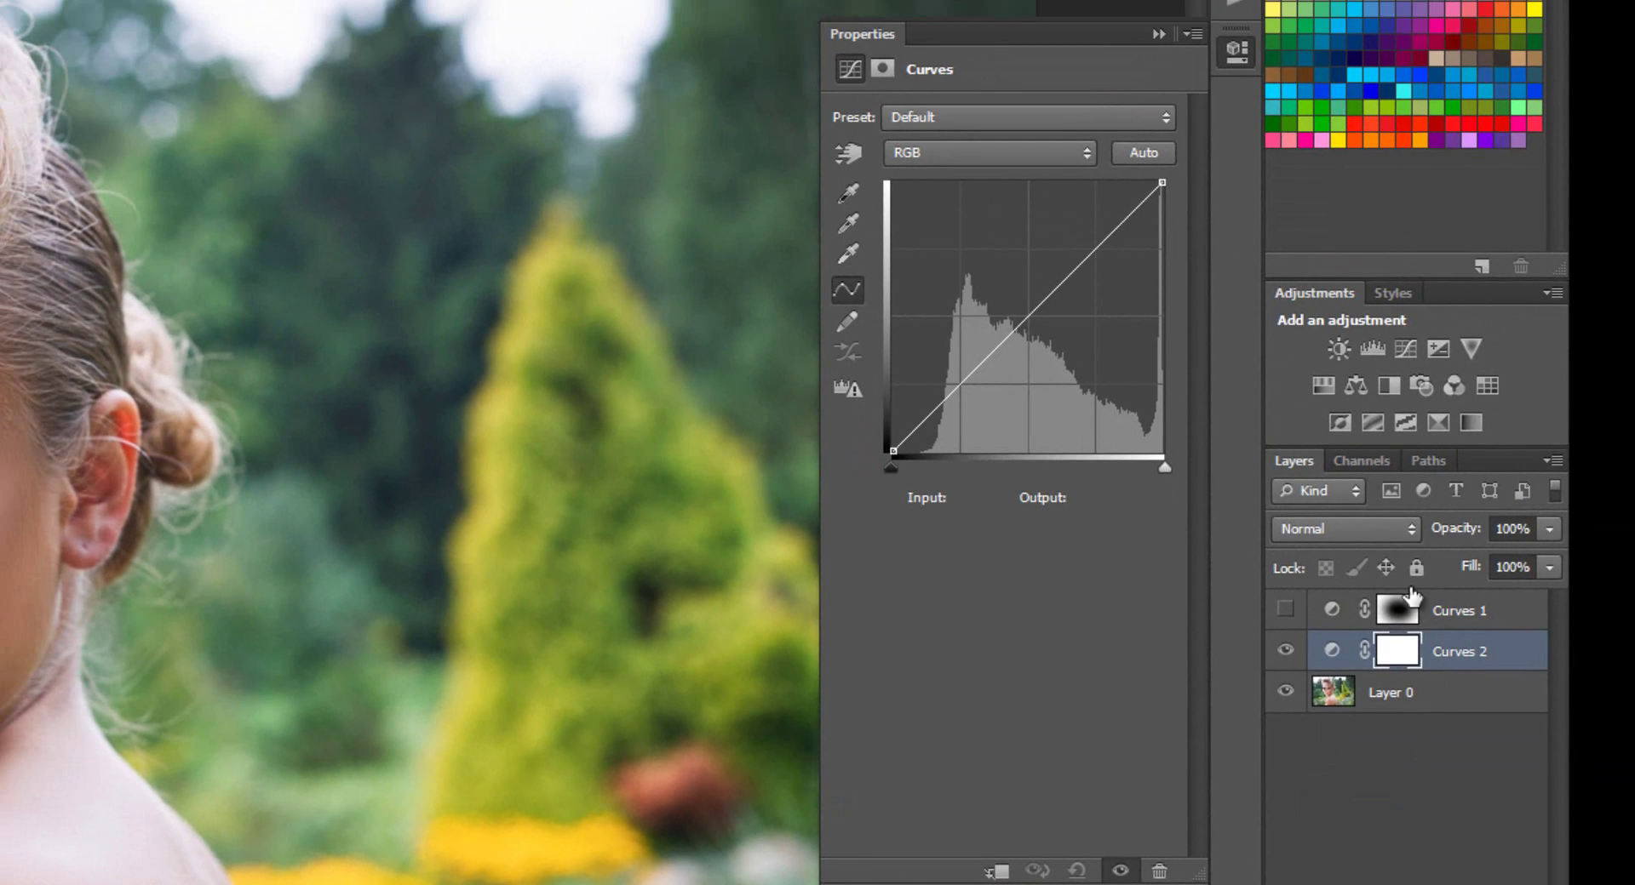
{"action": "left_click", "coordinate": [988, 157]}
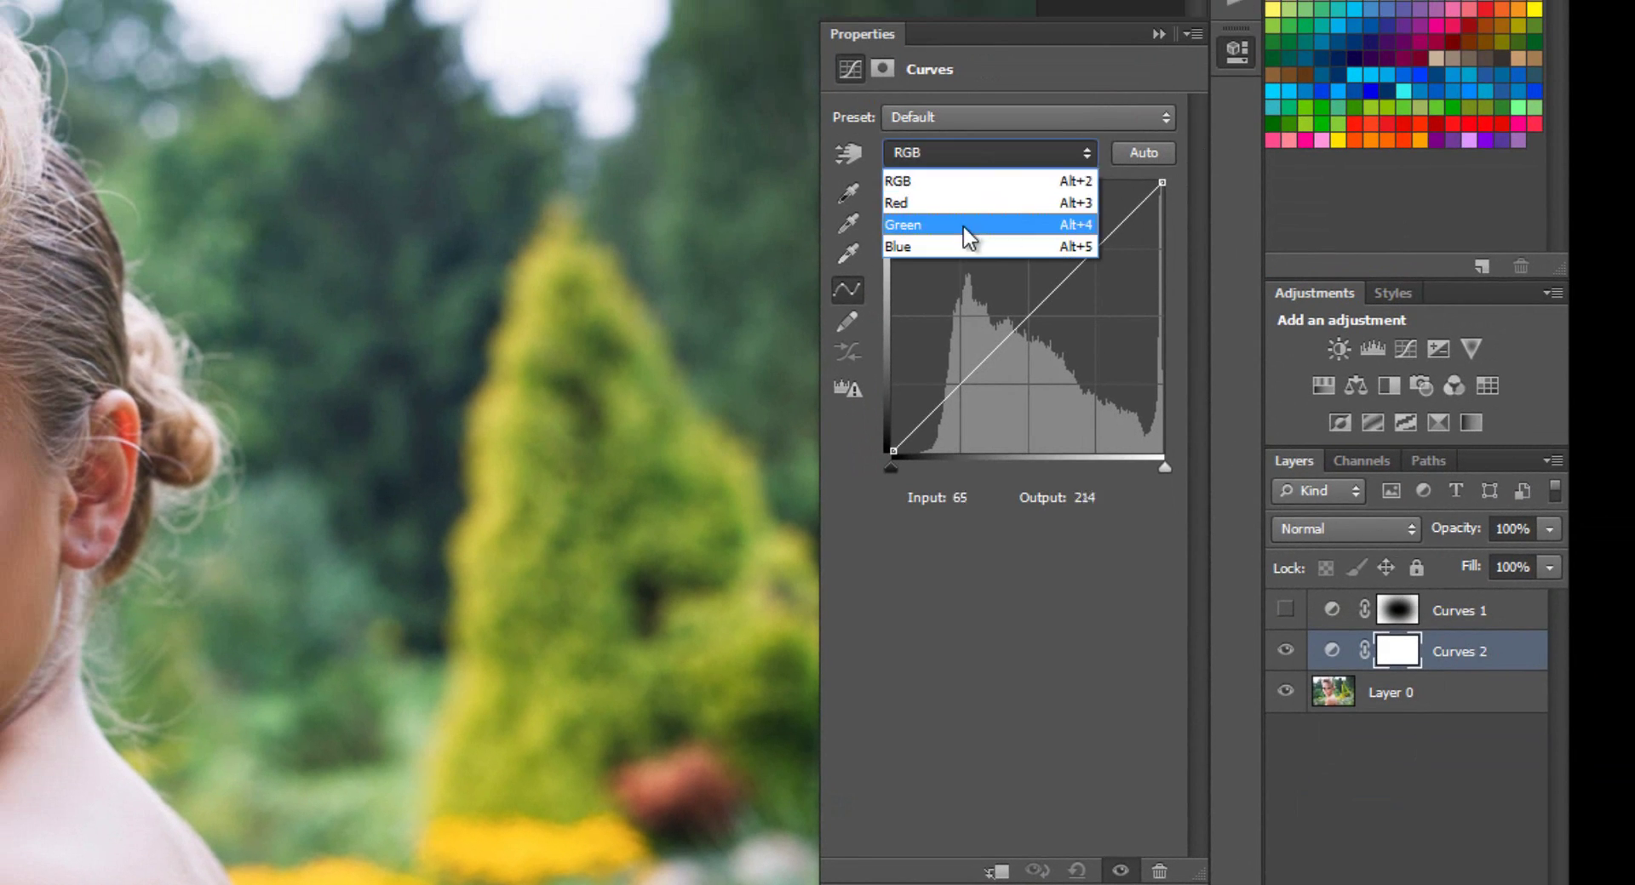
{"action": "left_click", "coordinate": [955, 244]}
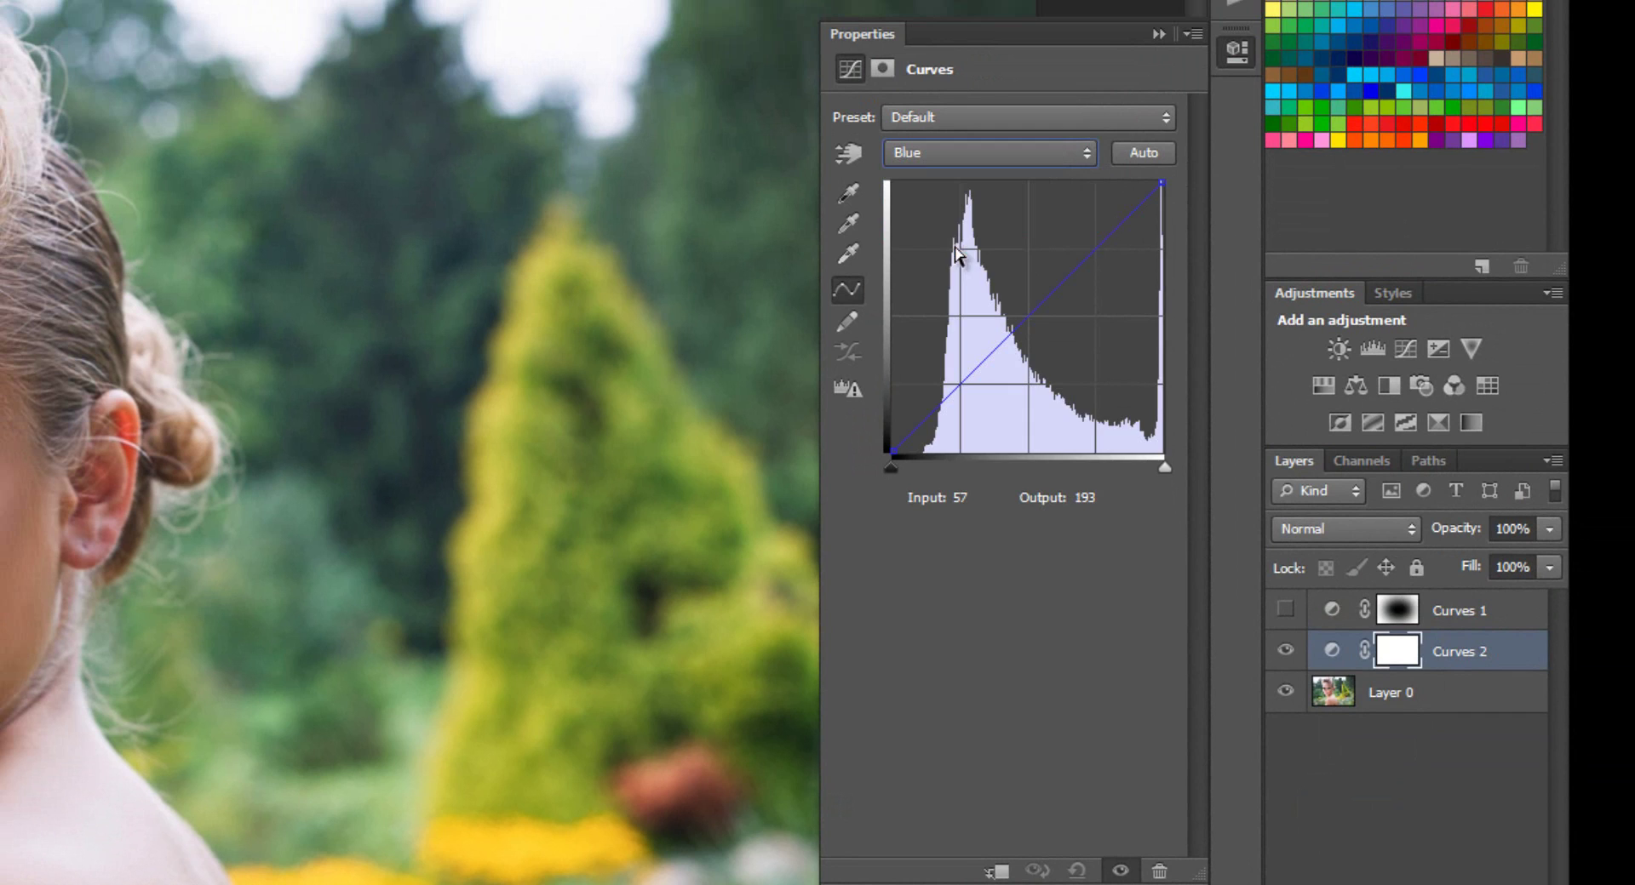
{"action": "left_click", "coordinate": [848, 322]}
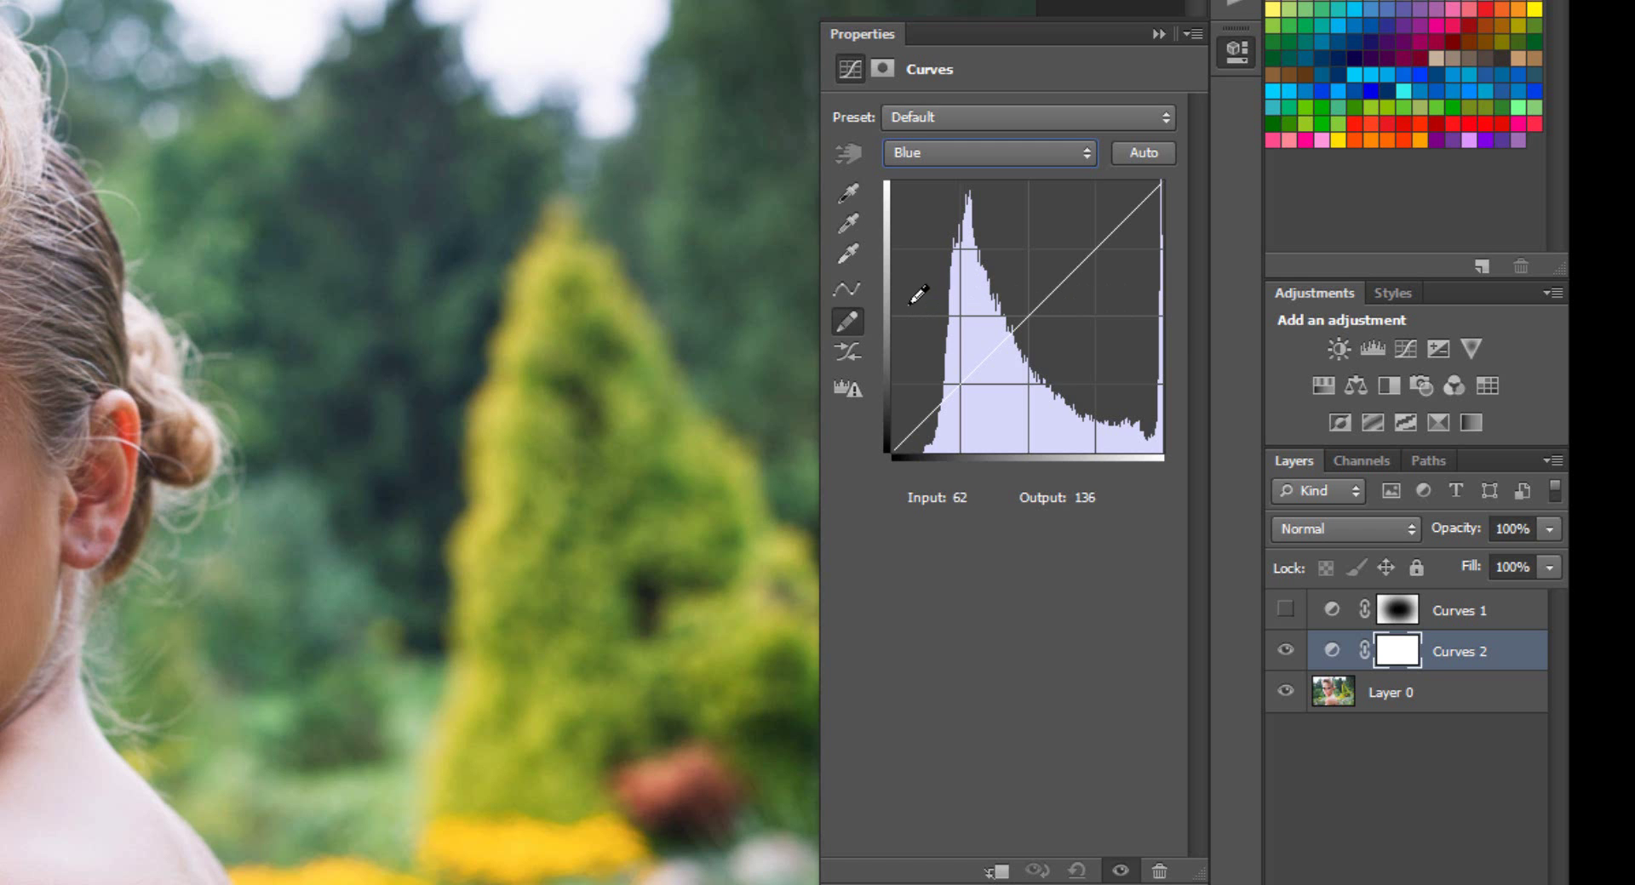
{"action": "left_click", "coordinate": [889, 317]}
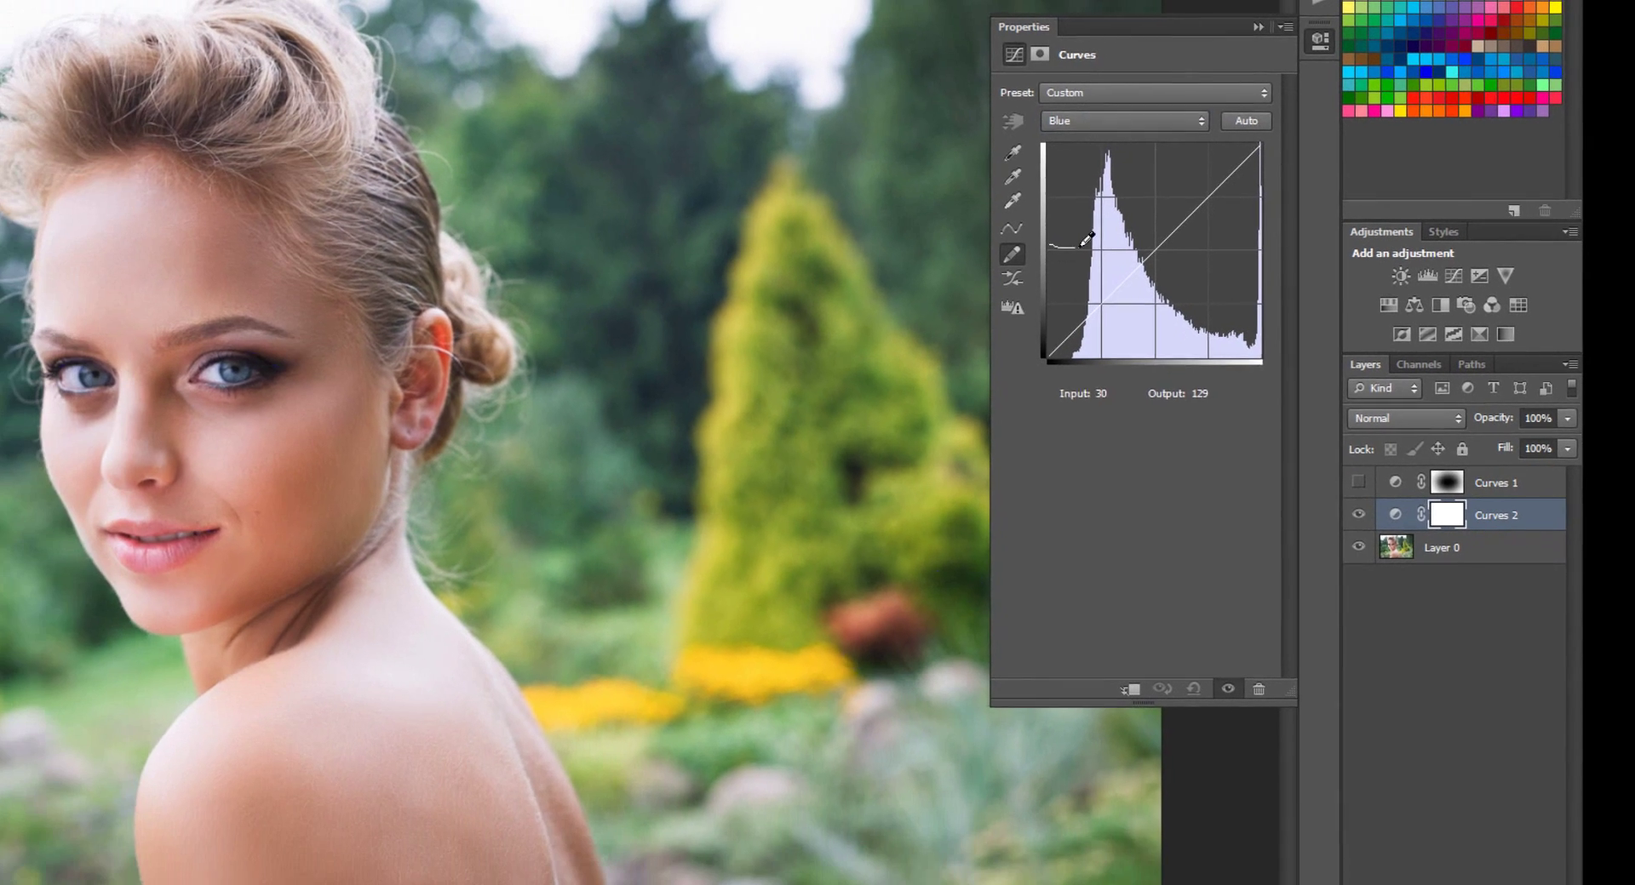
{"action": "left_click_drag", "start_coordinate": [962, 281], "coordinate": [1151, 271]}
{"action": "left_click_drag", "start_coordinate": [1233, 224], "coordinate": [1277, 226]}
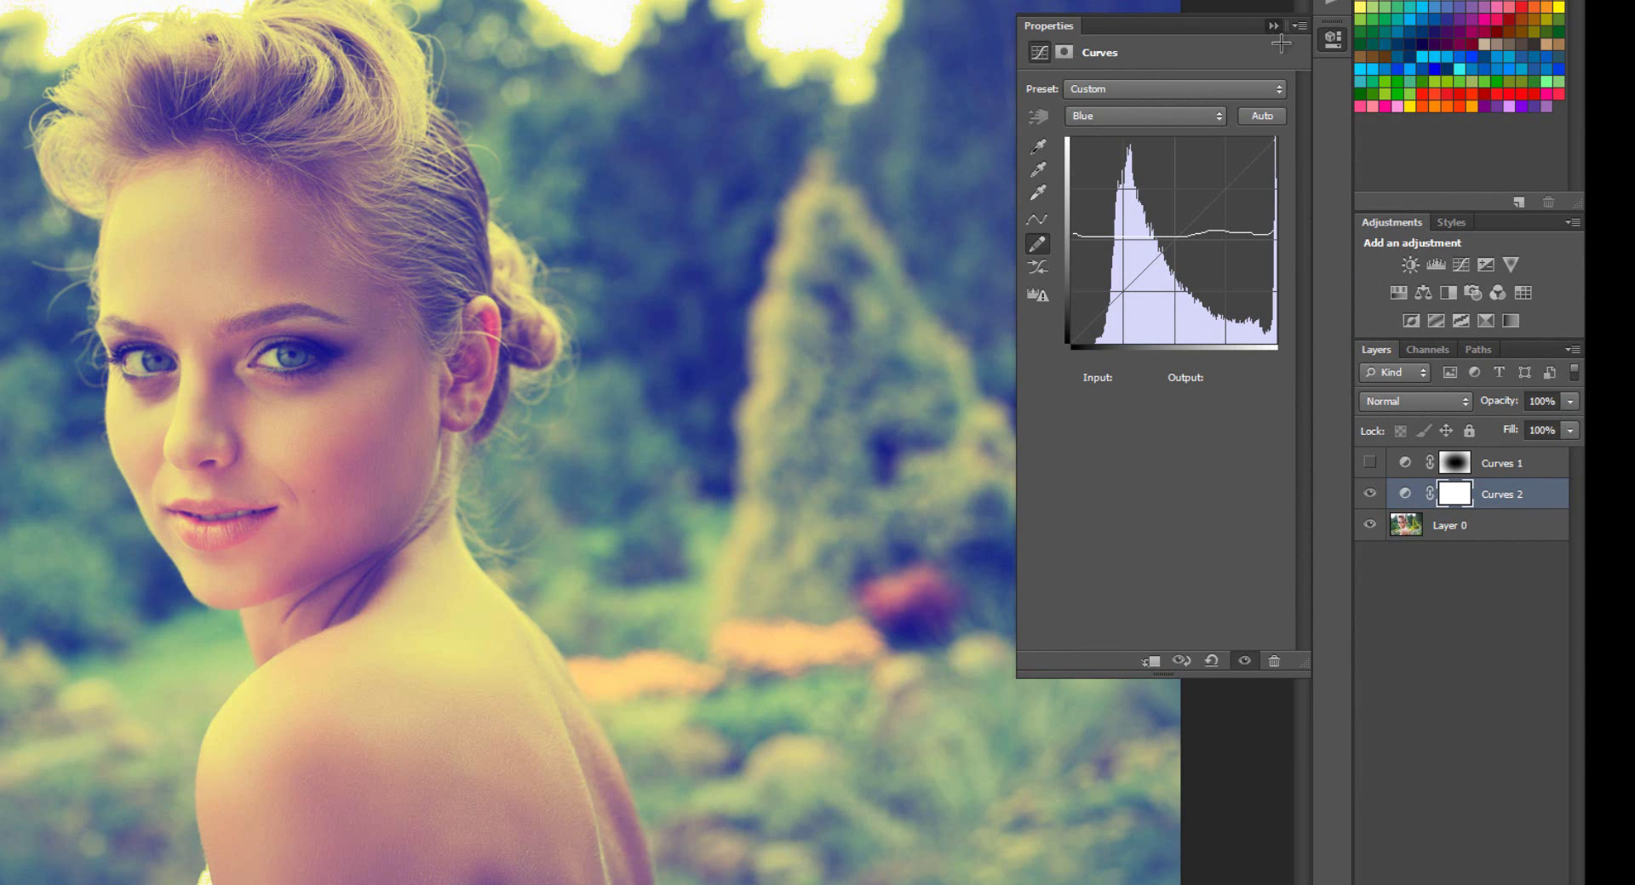
Lower Curves 2 opacity to 29% and turn the Curves 1 vignette back on
{"action": "left_click", "coordinate": [1569, 401]}
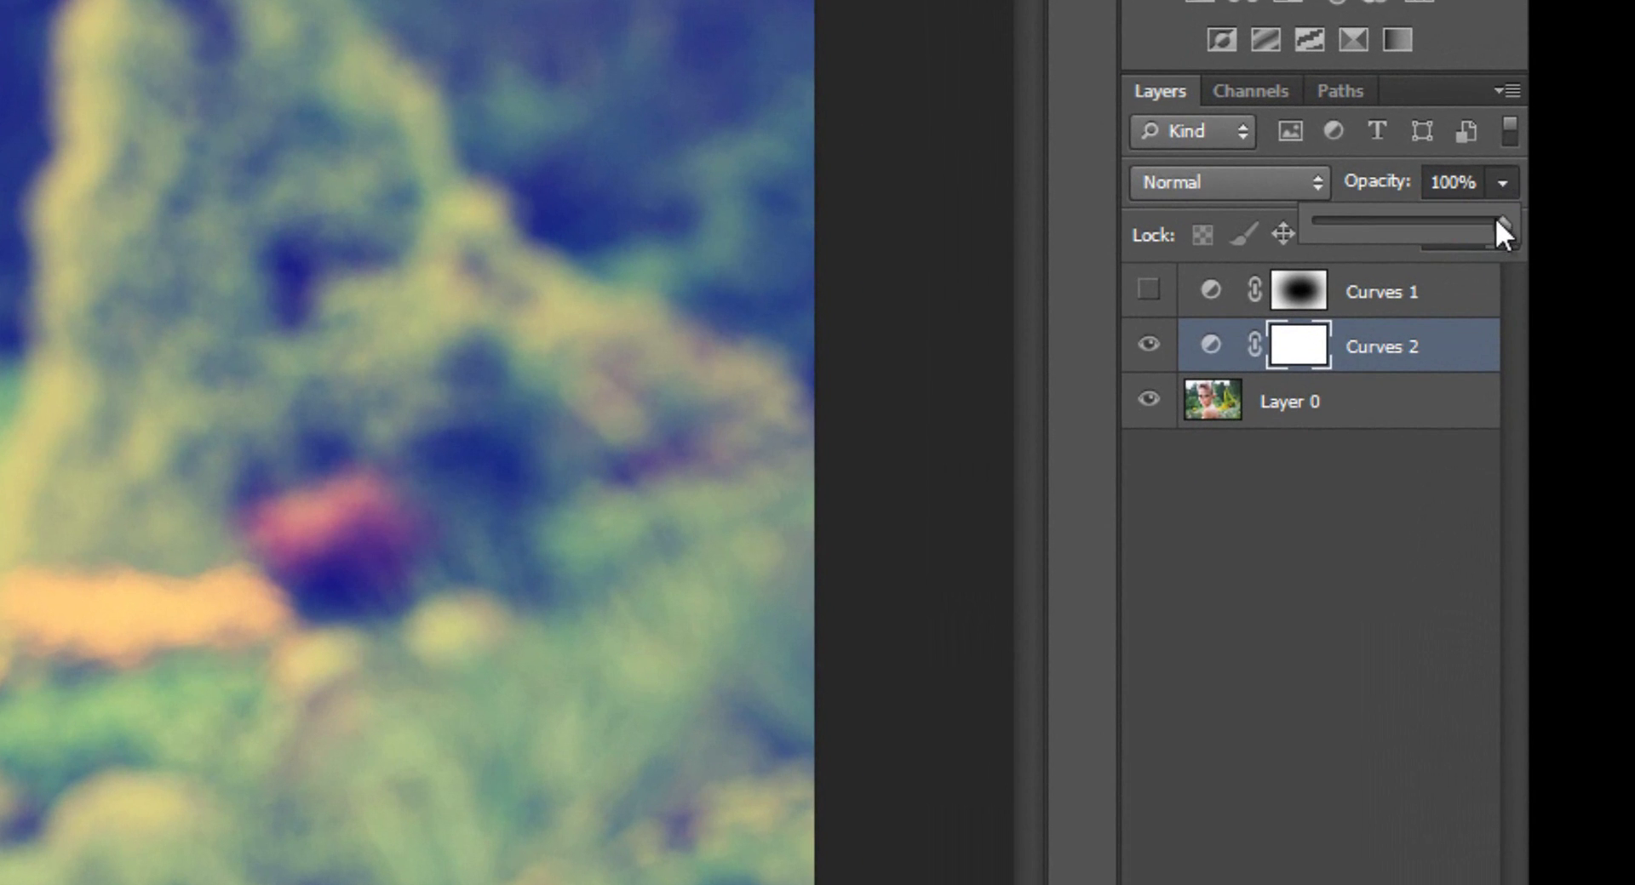
{"action": "left_click_drag", "start_coordinate": [1500, 223], "coordinate": [1360, 246]}
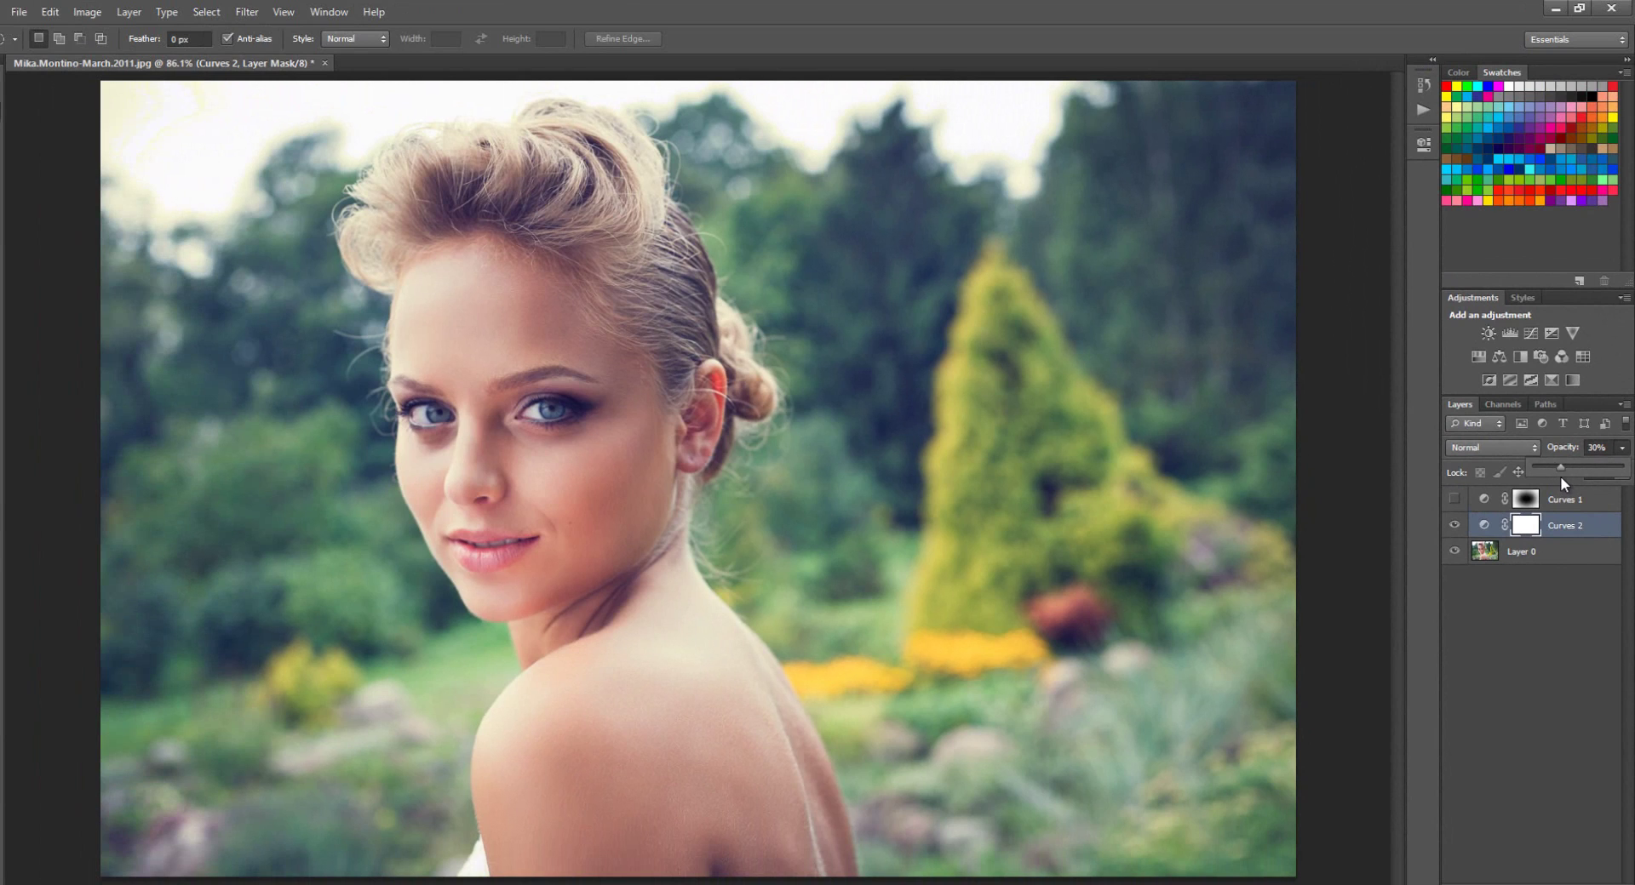
{"action": "left_click", "coordinate": [1565, 684]}
{"action": "left_click", "coordinate": [1565, 683]}
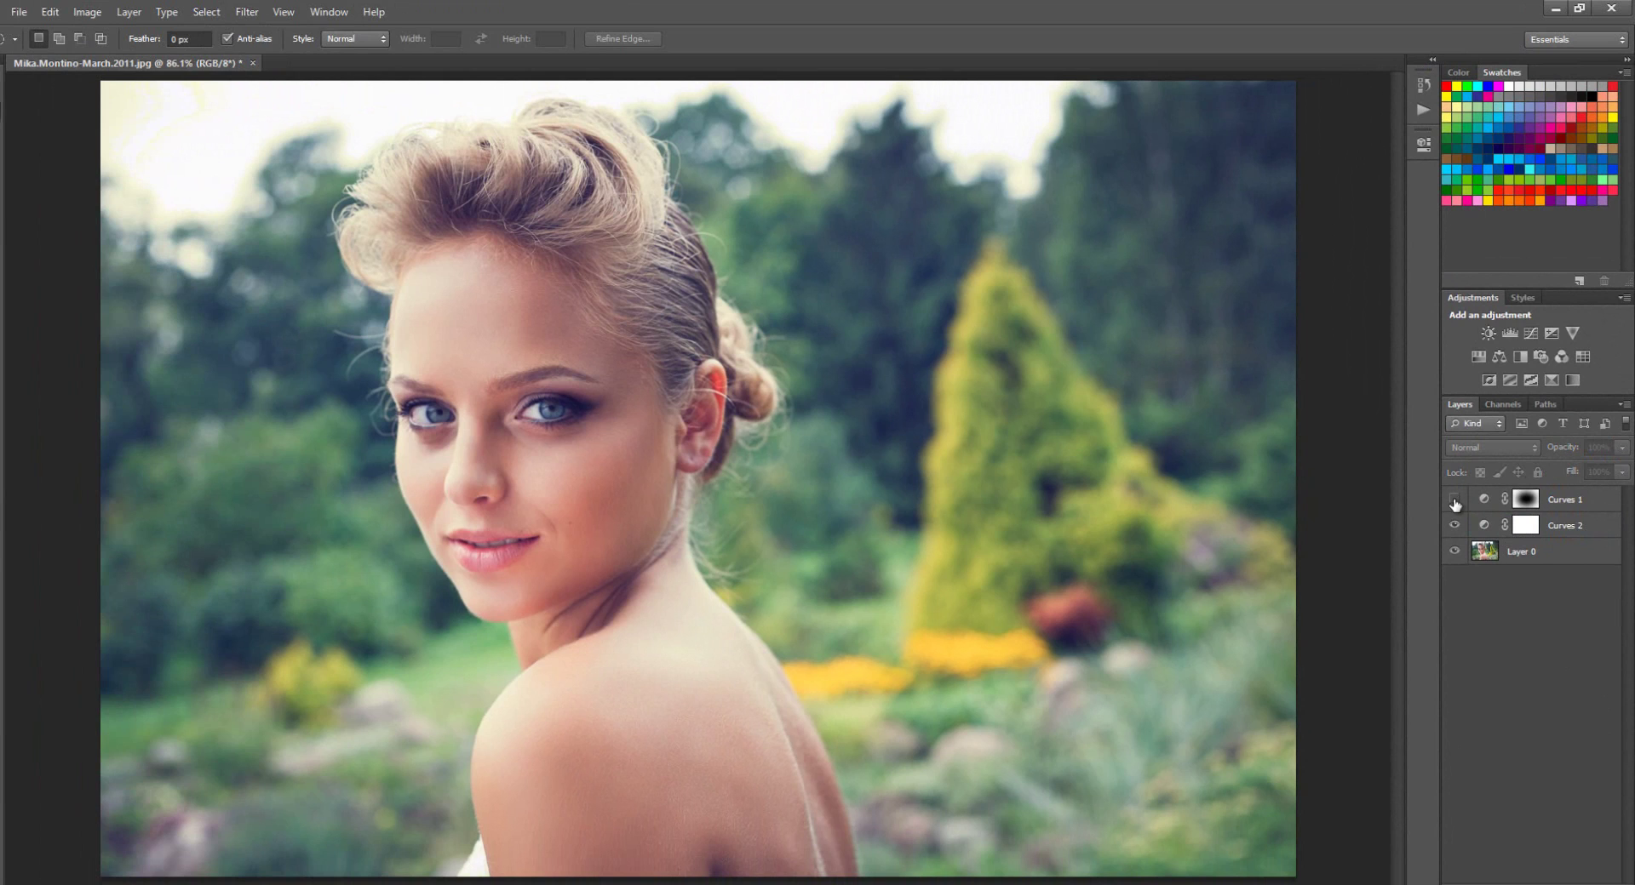
{"action": "left_click", "coordinate": [1454, 500]}
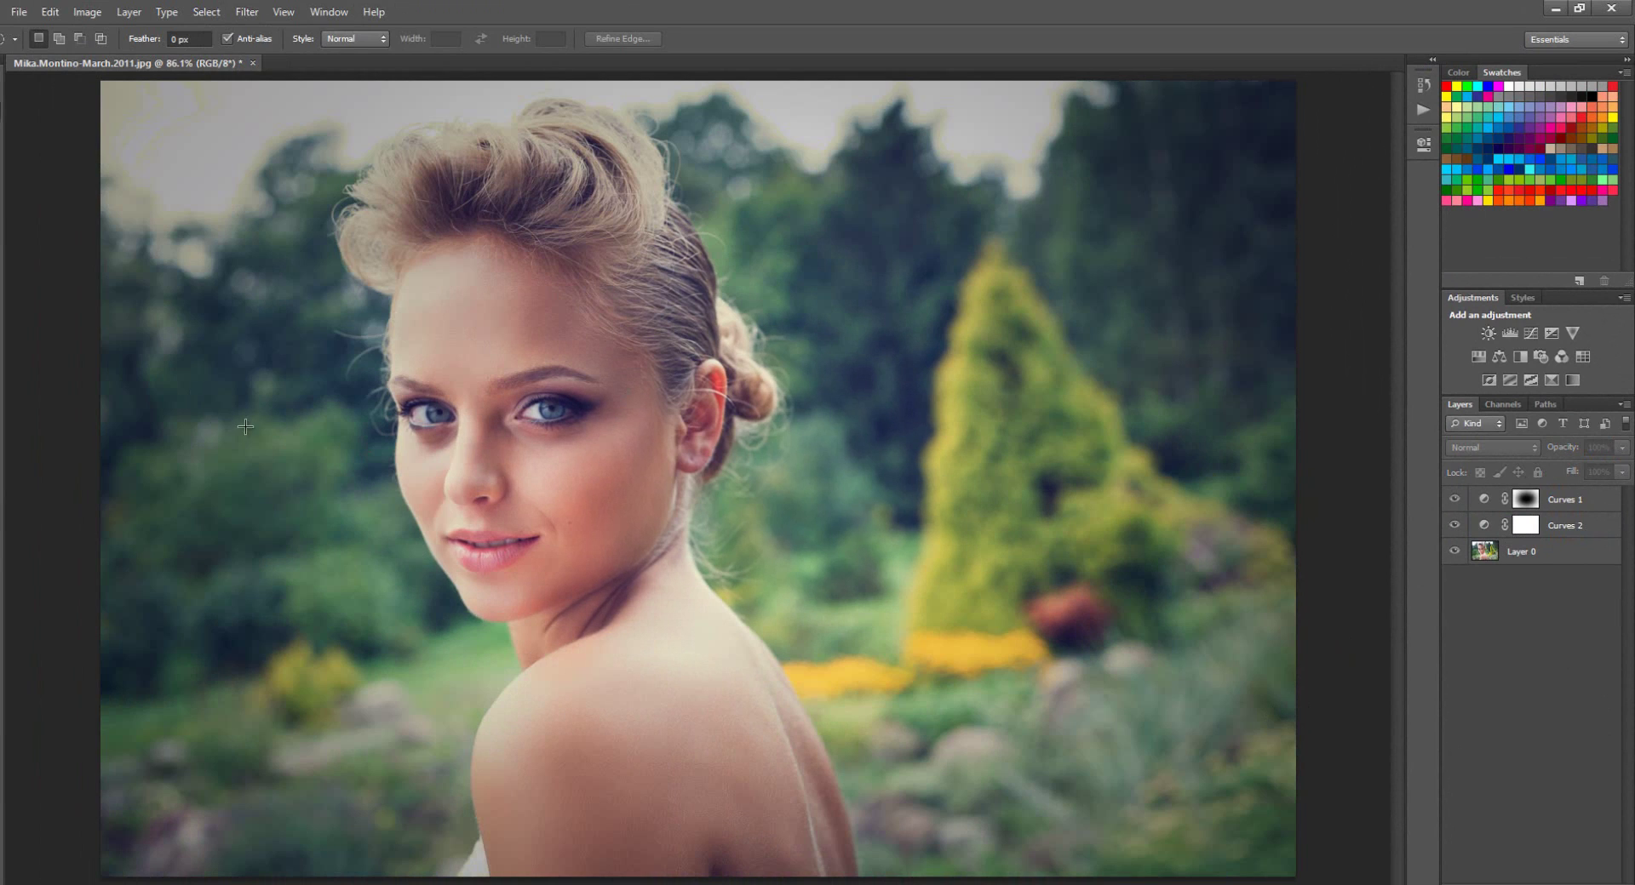